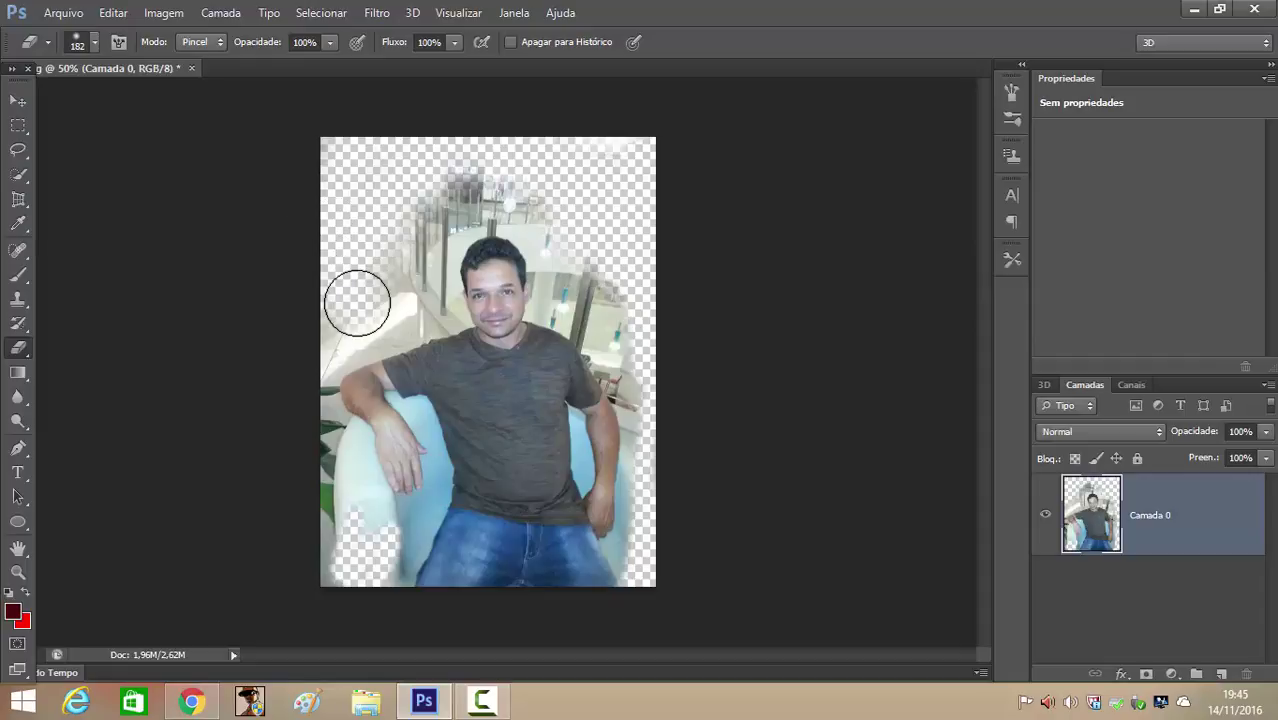
- Erase the background around the head and the armchair beside the hanging hand with a 182 px eraser, undoing the last stroke
mouse_move(420, 164)
left_mouse_down()
mouse_move(397, 222)
mouse_move(580, 219)
mouse_move(617, 308)
left_mouse_up()
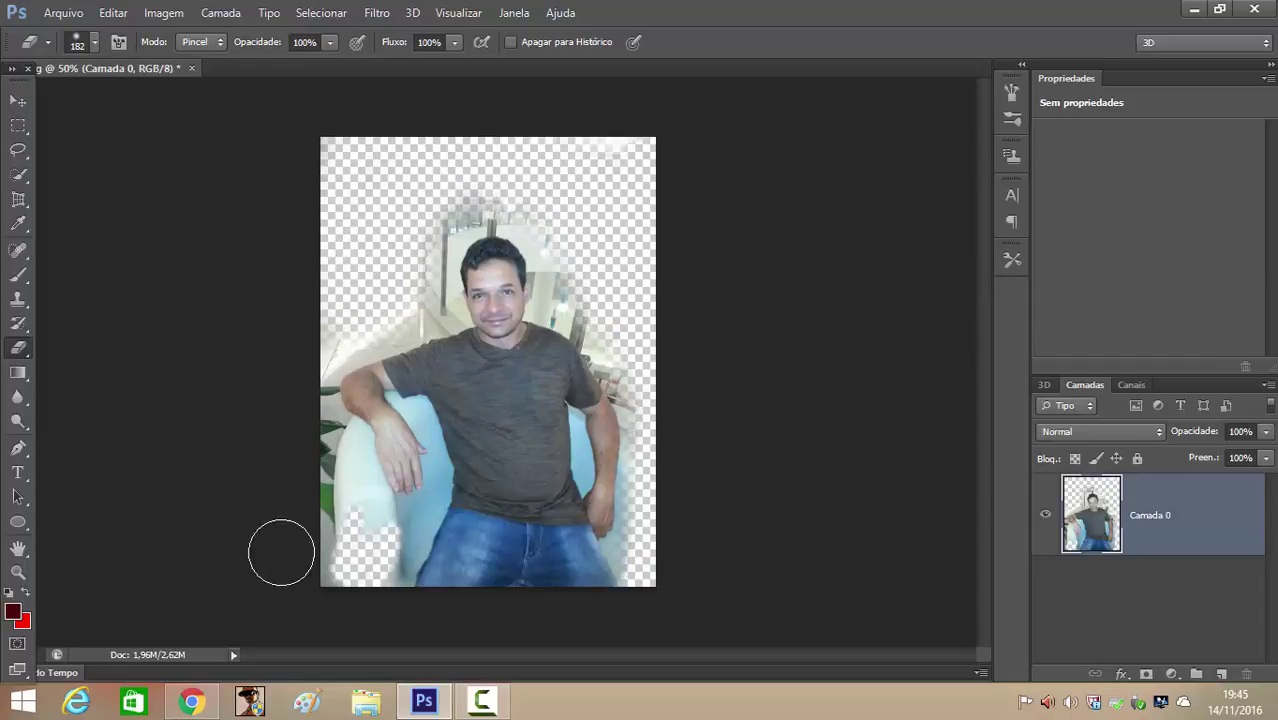
mouse_move(281, 552)
left_mouse_down()
mouse_move(337, 479)
mouse_move(370, 542)
mouse_move(385, 531)
mouse_move(287, 558)
left_mouse_up()
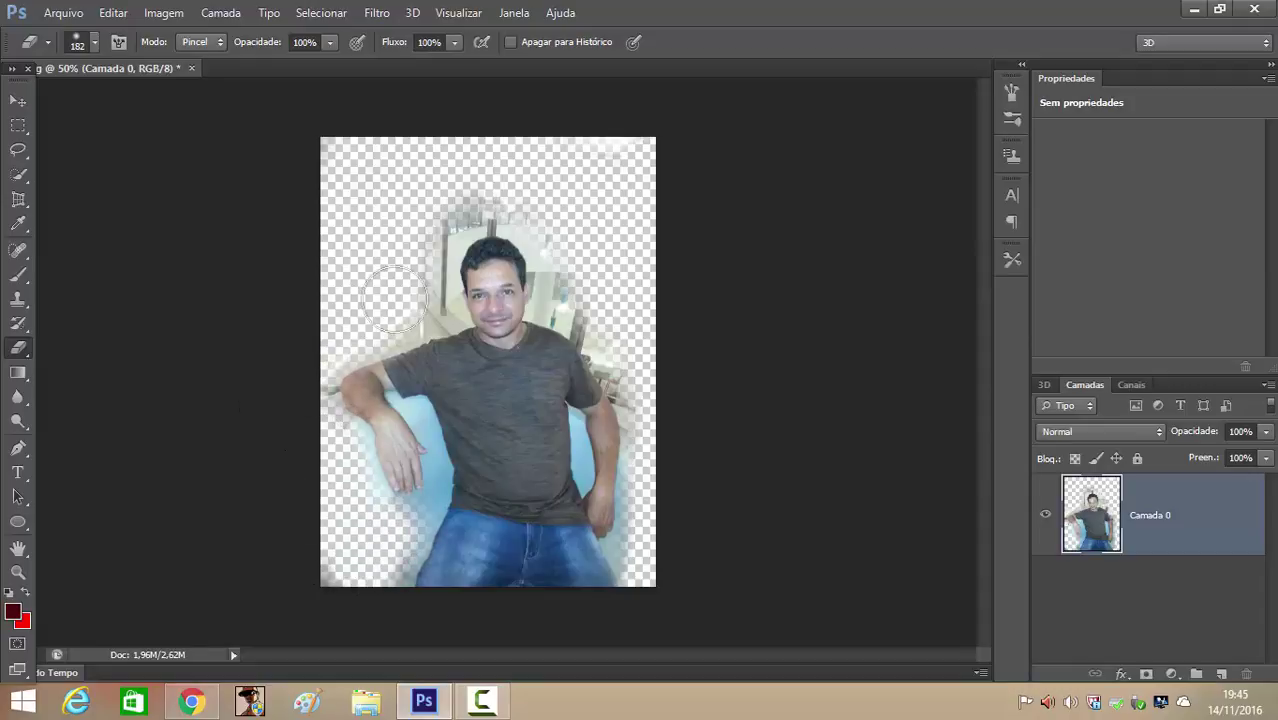
left_click_drag(395, 300, 401, 306)
key("ctrl+z")
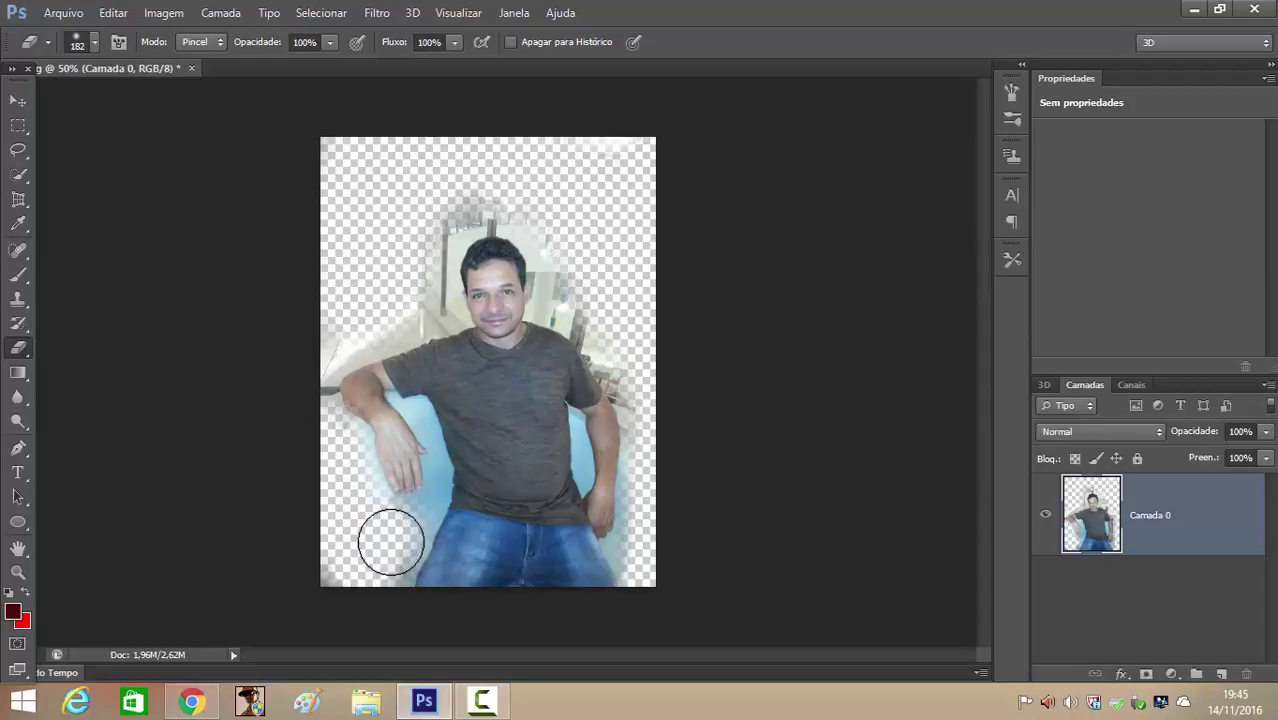
- Reduce the eraser to 43 px and erase the background above the raised arm, its sleeve and shoulder
key("ctrl+plus")
key("ctrl+plus")
key("ctrl+plus")
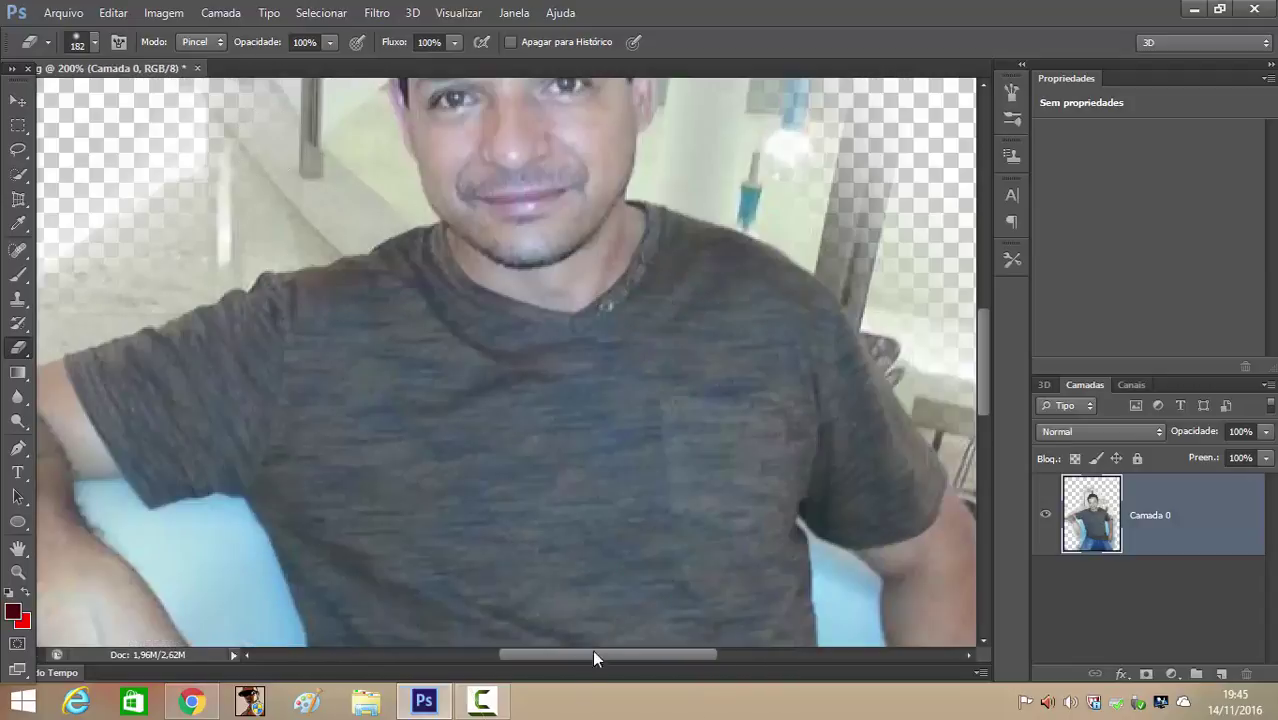
left_click_drag(592, 653, 484, 653)
left_click(94, 43)
mouse_move(653, 226)
left_mouse_down()
mouse_move(274, 314)
mouse_move(321, 194)
left_mouse_up()
mouse_move(768, 182)
left_mouse_down()
mouse_move(853, 191)
mouse_move(792, 116)
mouse_move(653, 216)
mouse_move(625, 267)
mouse_move(400, 363)
mouse_move(328, 417)
mouse_move(345, 562)
mouse_move(333, 455)
mouse_move(359, 389)
mouse_move(481, 329)
mouse_move(793, 217)
left_mouse_up()
scroll(656, 234, "down", 5)
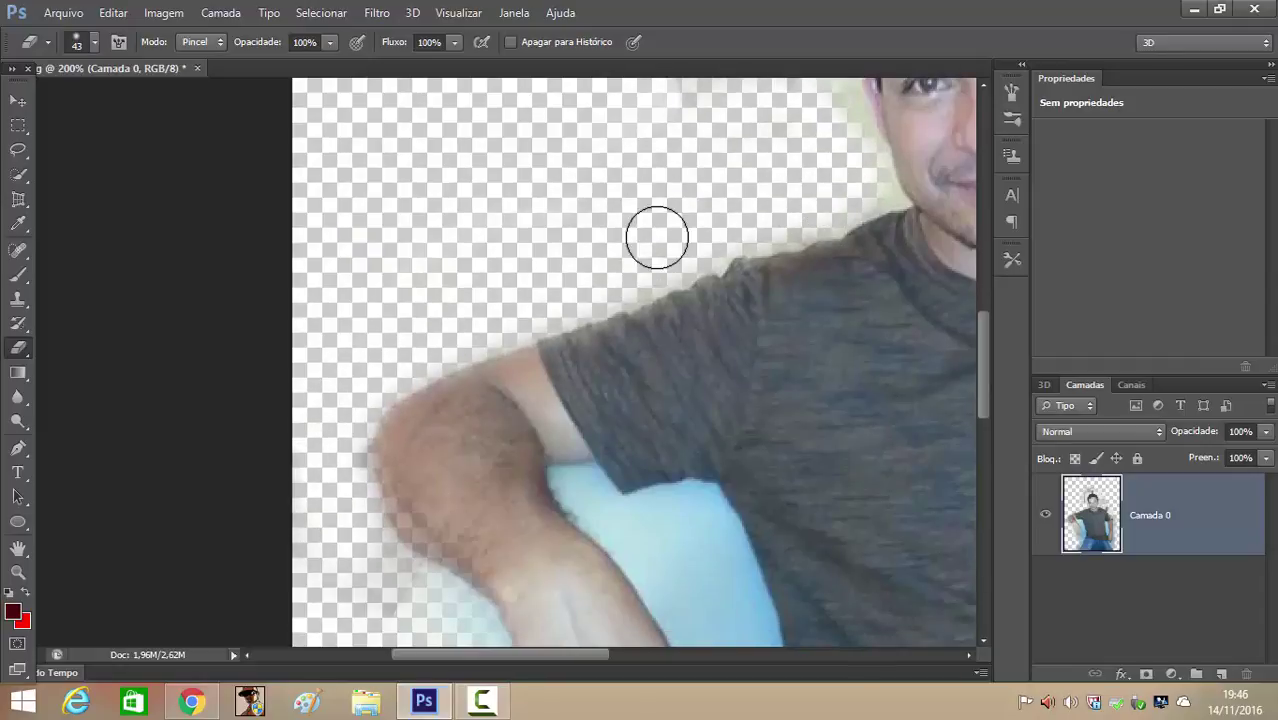
- Erase the armchair around the hanging hand and between that arm and the torso, down past the jeans
mouse_move(455, 421)
left_mouse_down()
mouse_move(507, 607)
mouse_move(537, 650)
mouse_move(455, 508)
mouse_move(700, 503)
mouse_move(743, 457)
mouse_move(751, 374)
mouse_move(734, 333)
mouse_move(736, 450)
mouse_move(672, 483)
mouse_move(564, 478)
left_mouse_up()
scroll(456, 508, "down", 5)
scroll(611, 325, "up", 2)
mouse_move(680, 190)
left_mouse_down()
mouse_move(747, 337)
mouse_move(776, 442)
mouse_move(777, 517)
mouse_move(741, 606)
left_mouse_up()
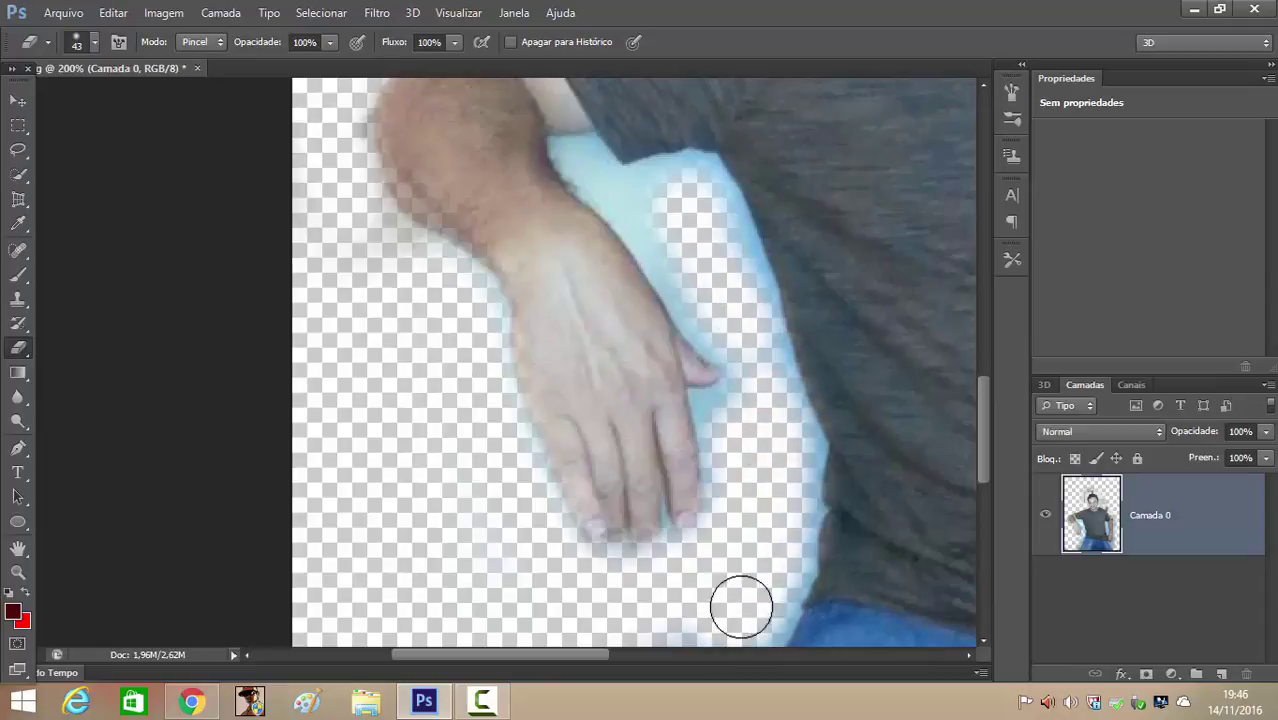
scroll(775, 465, "down", 6)
mouse_move(719, 391)
left_mouse_down()
mouse_move(567, 521)
mouse_move(699, 402)
mouse_move(595, 618)
mouse_move(623, 634)
mouse_move(683, 435)
mouse_move(627, 578)
mouse_move(679, 439)
mouse_move(761, 279)
mouse_move(749, 301)
mouse_move(773, 158)
mouse_move(764, 275)
mouse_move(742, 332)
mouse_move(763, 303)
mouse_move(779, 374)
mouse_move(785, 317)
mouse_move(767, 293)
mouse_move(769, 335)
mouse_move(750, 185)
left_mouse_up()
scroll(762, 245, "up", 4)
scroll(750, 185, "up", 3)
mouse_move(770, 300)
left_mouse_down()
mouse_move(736, 288)
mouse_move(670, 197)
mouse_move(694, 271)
left_mouse_up()
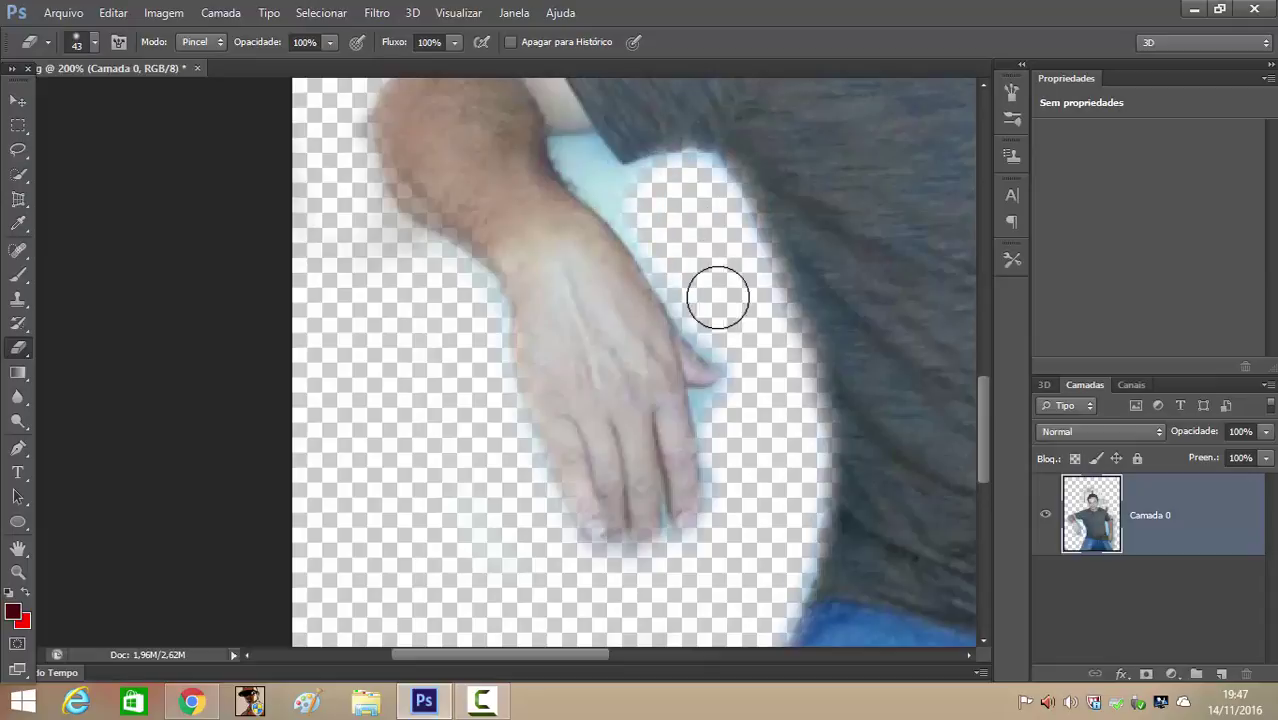
- Set the eraser size to 20 px and erase the leftover blue armchair under the sleeve, between forearm and torso
scroll(680, 240, "up", 3)
left_click(94, 42)
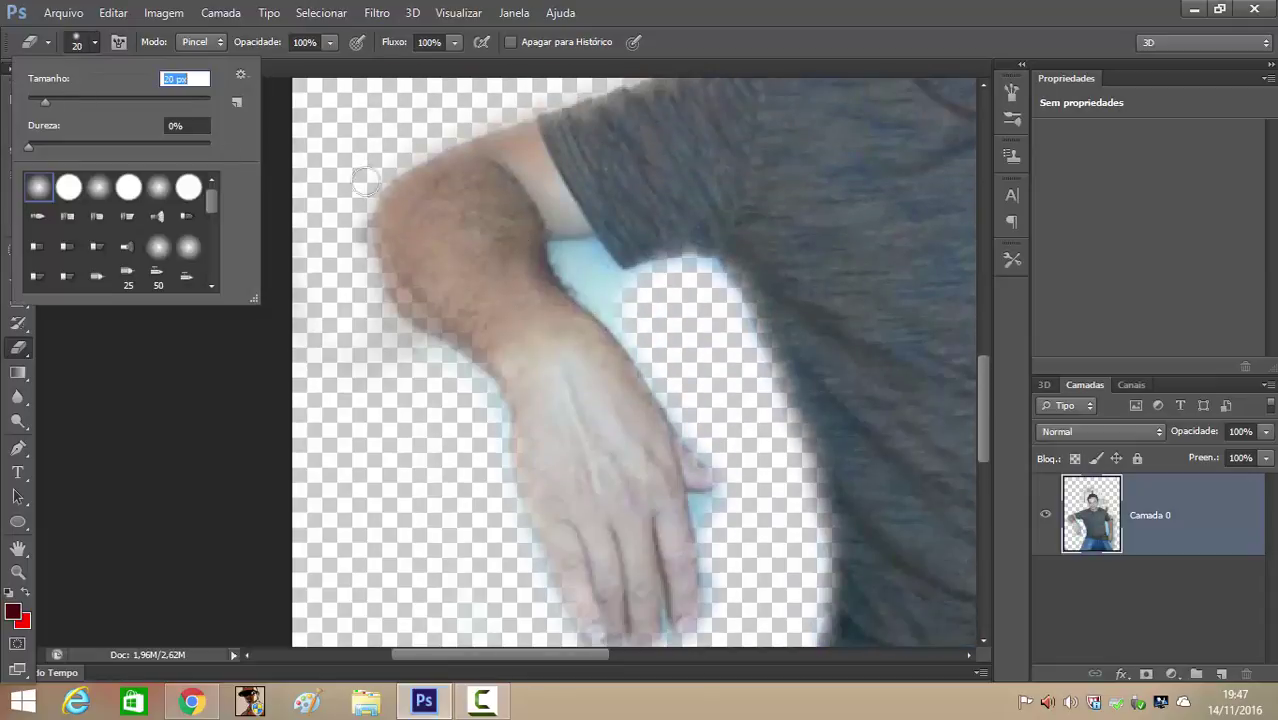
type("20")
key("Return")
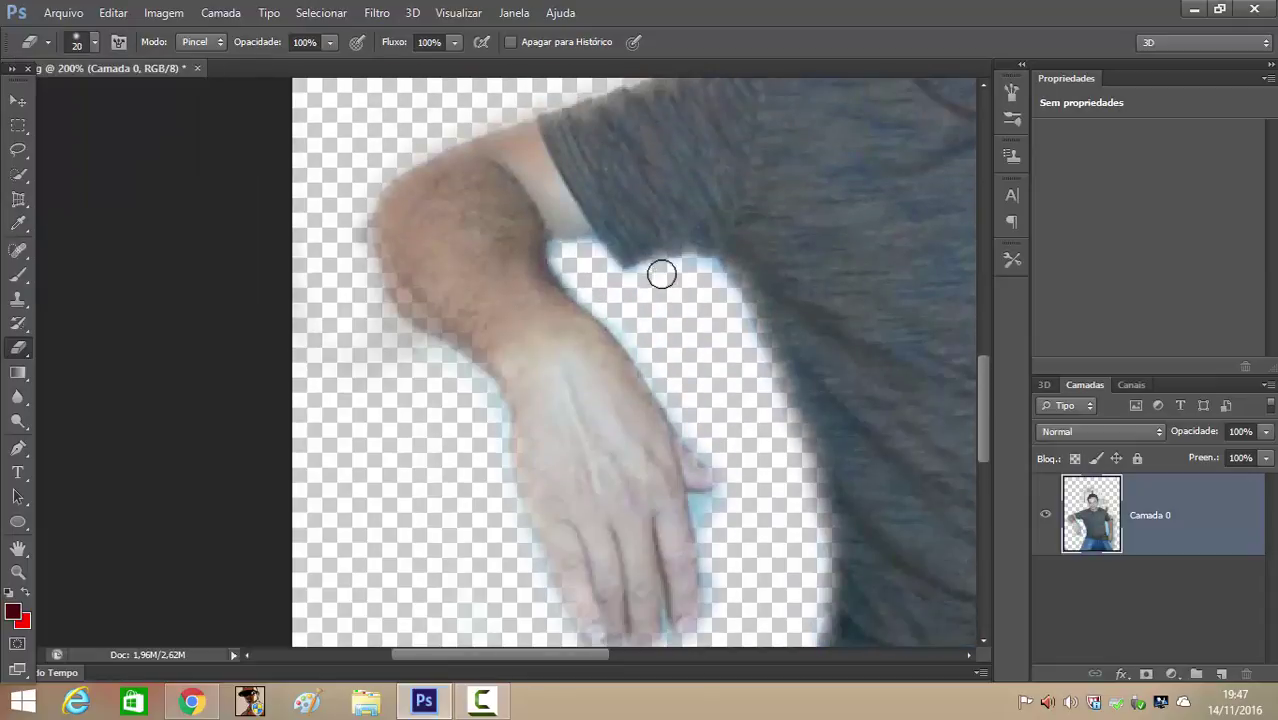
left_click(703, 505, "shift")
key("ctrl+z")
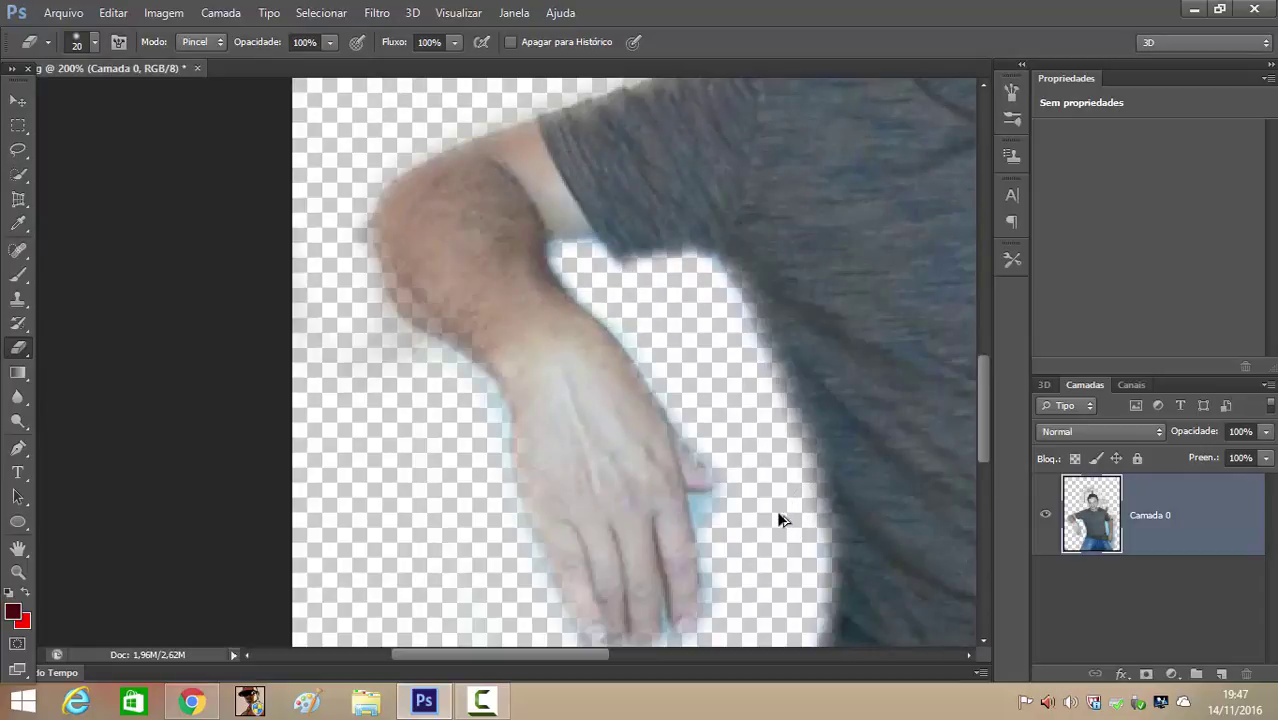
- Erase the blue armchair enclosed between the torso and the arm on the photo's right side
left_click_drag(588, 655, 758, 655)
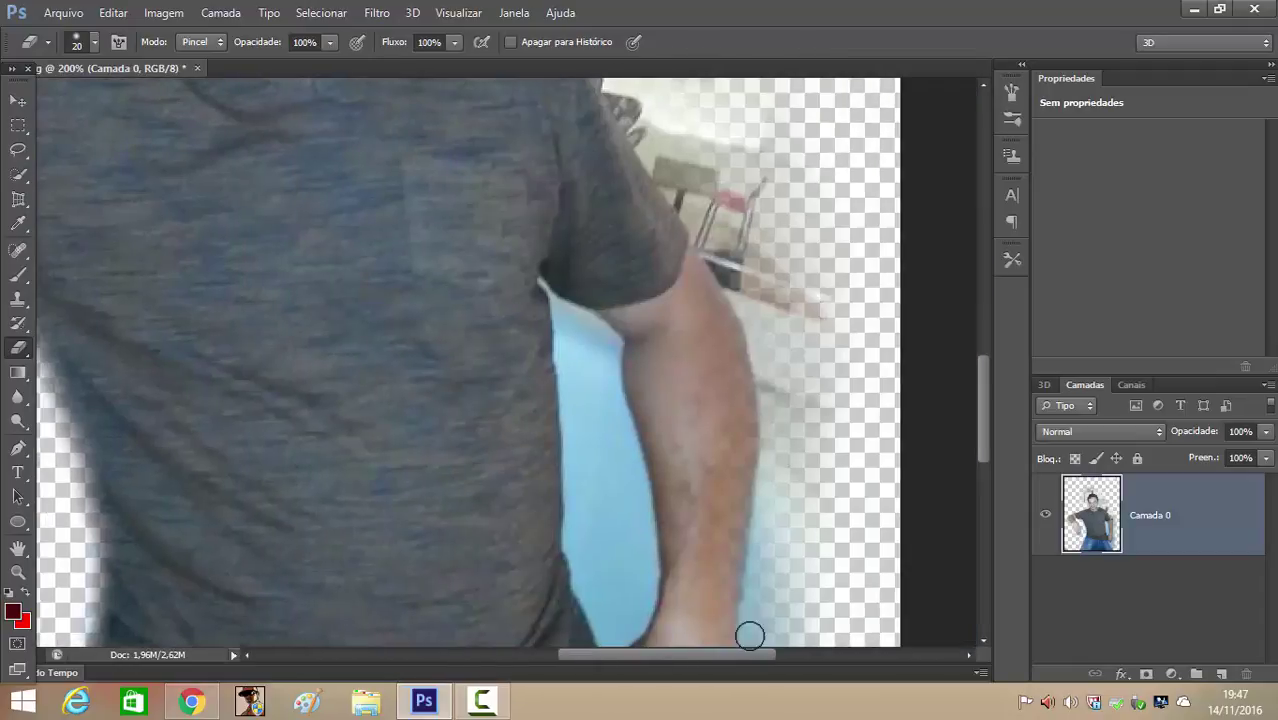
left_click_drag(588, 368, 614, 626)
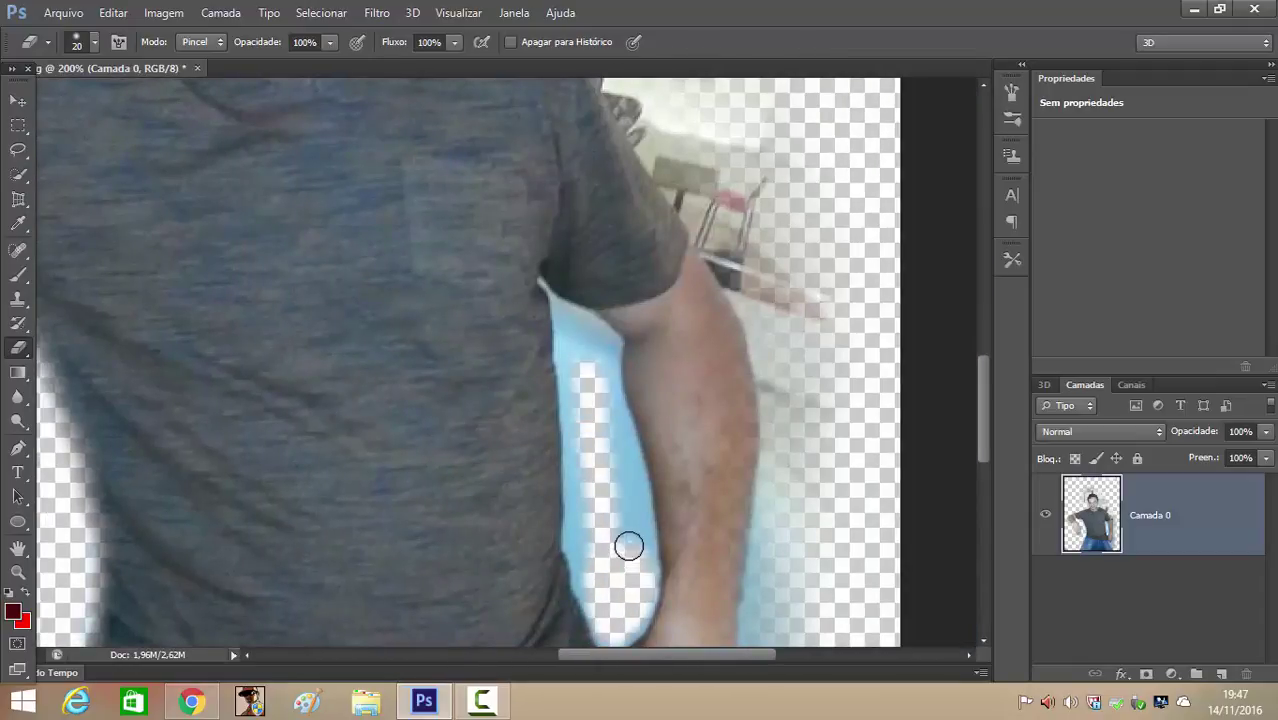
left_click_drag(635, 507, 602, 397)
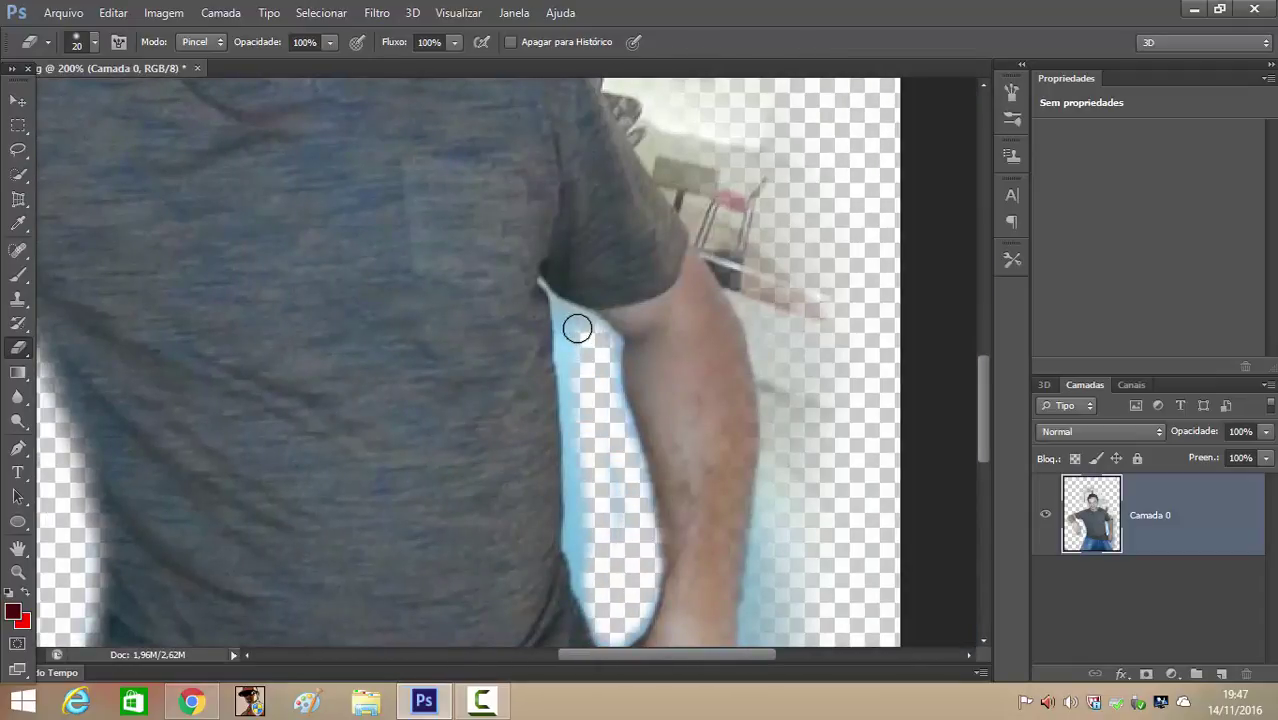
left_click_drag(598, 565, 584, 517)
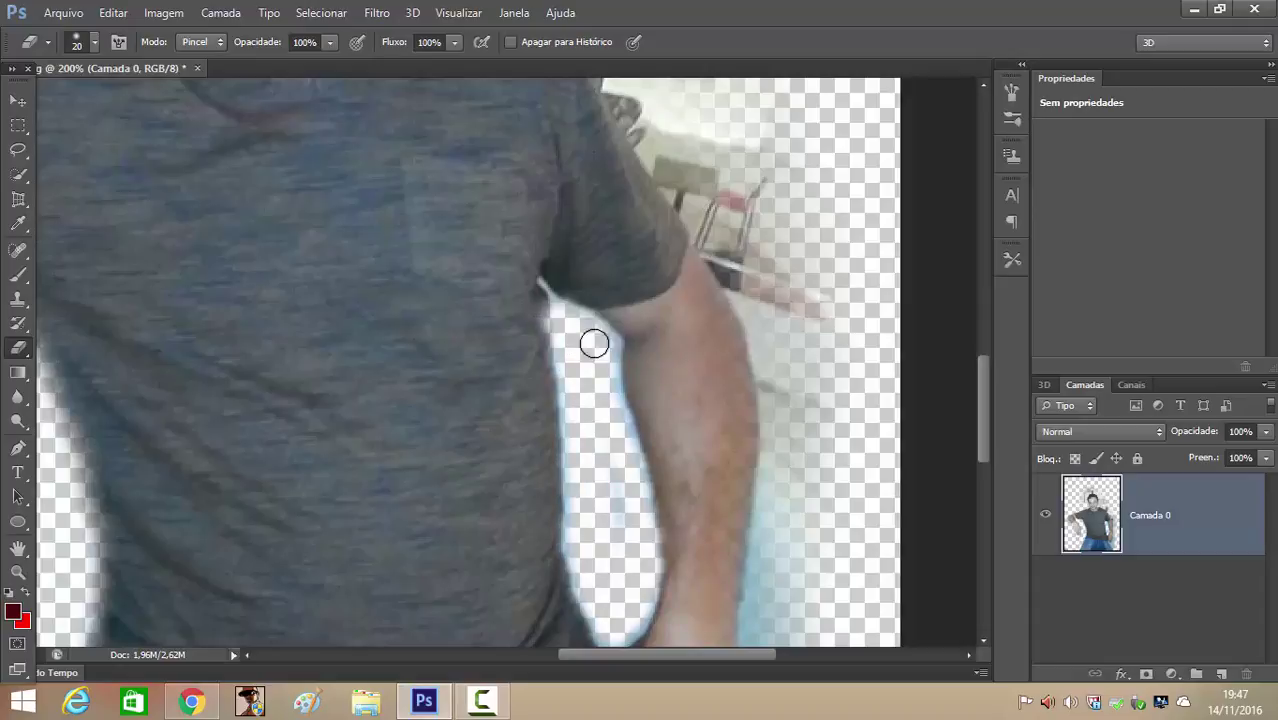
- Erase the room background outside the arm and sleeve on the photo's right side
mouse_move(762, 242)
left_mouse_down()
mouse_move(760, 637)
mouse_move(783, 452)
mouse_move(703, 195)
left_mouse_up()
scroll(808, 376, "right", 10)
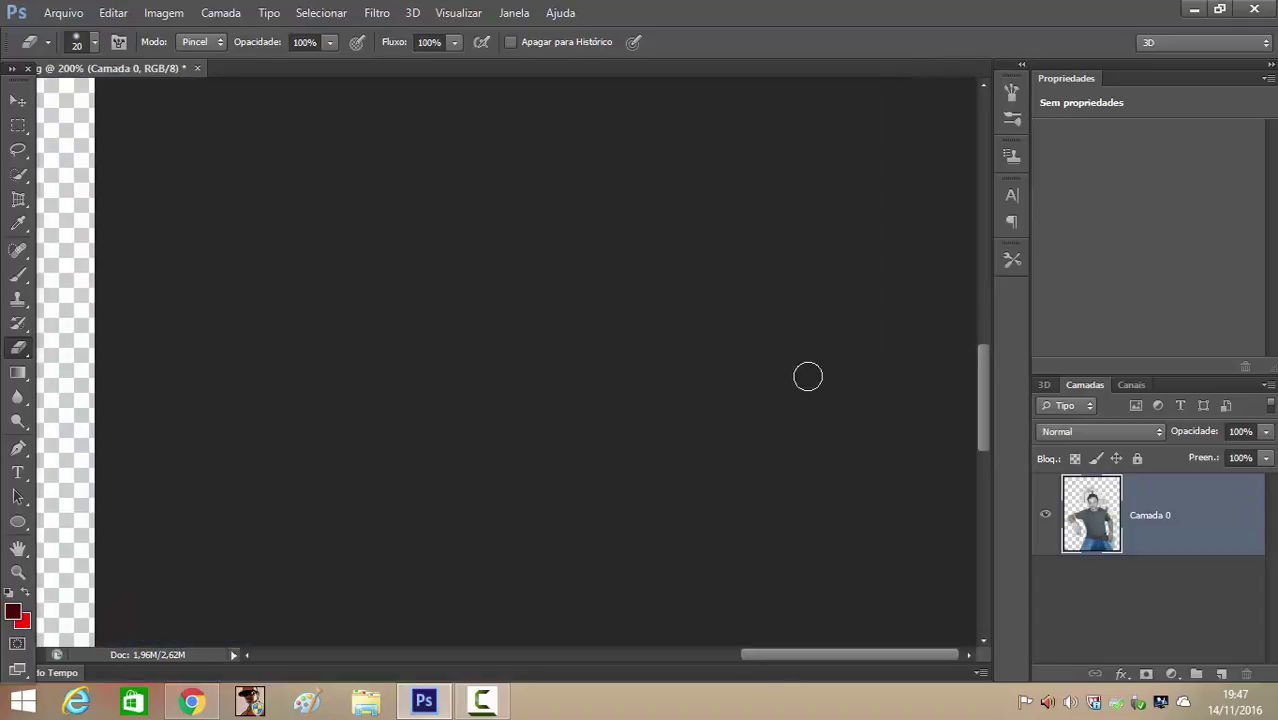
scroll(808, 376, "down", 2)
left_click_drag(758, 656, 627, 658)
scroll(596, 528, "up", 3)
mouse_move(526, 358)
left_mouse_down()
mouse_move(545, 273)
mouse_move(579, 453)
mouse_move(552, 433)
mouse_move(478, 224)
mouse_move(429, 262)
mouse_move(556, 516)
left_mouse_up()
scroll(552, 514, "up", 2)
mouse_move(436, 411)
left_mouse_down()
mouse_move(377, 279)
mouse_move(433, 217)
left_mouse_up()
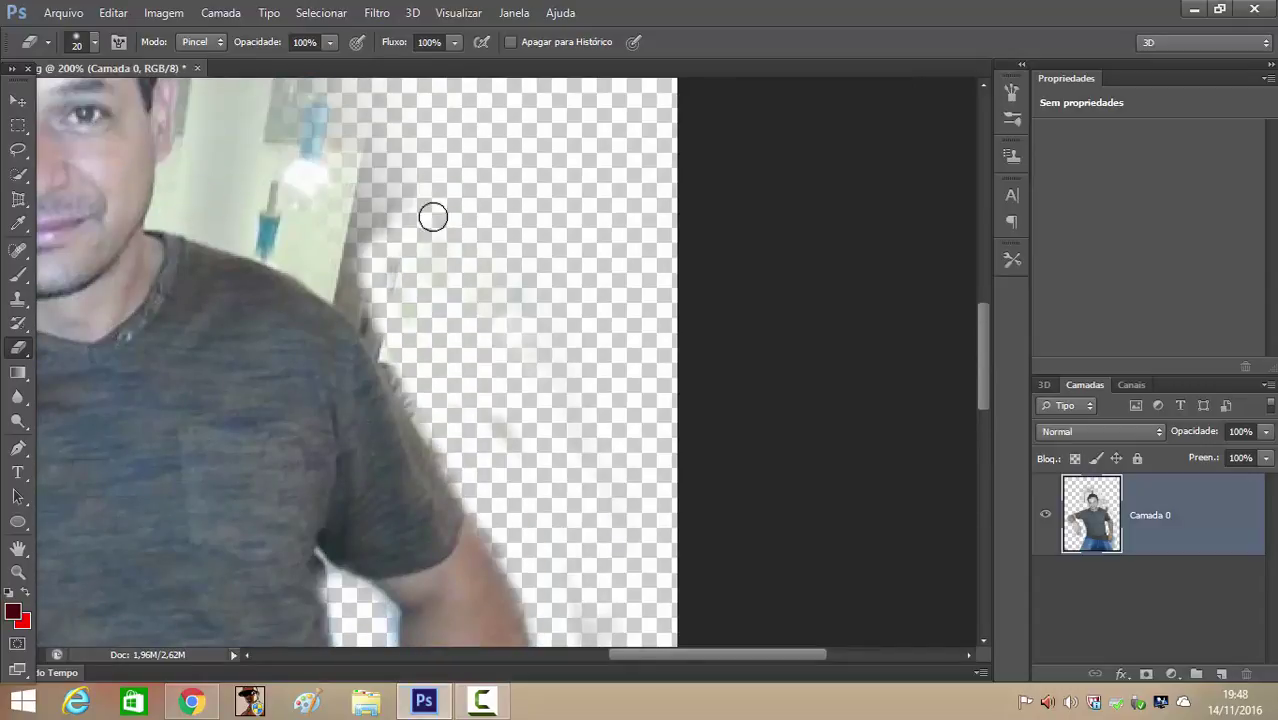
- Erase the background along the right shoulder and up beside the neck and ear
scroll(392, 283, "up", 2)
mouse_move(392, 290)
left_mouse_down()
mouse_move(375, 370)
mouse_move(442, 529)
left_mouse_up()
mouse_move(399, 466)
left_mouse_down()
mouse_move(357, 406)
mouse_move(230, 336)
mouse_move(336, 242)
mouse_move(377, 287)
mouse_move(226, 231)
mouse_move(274, 137)
mouse_move(285, 241)
mouse_move(357, 201)
left_mouse_up()
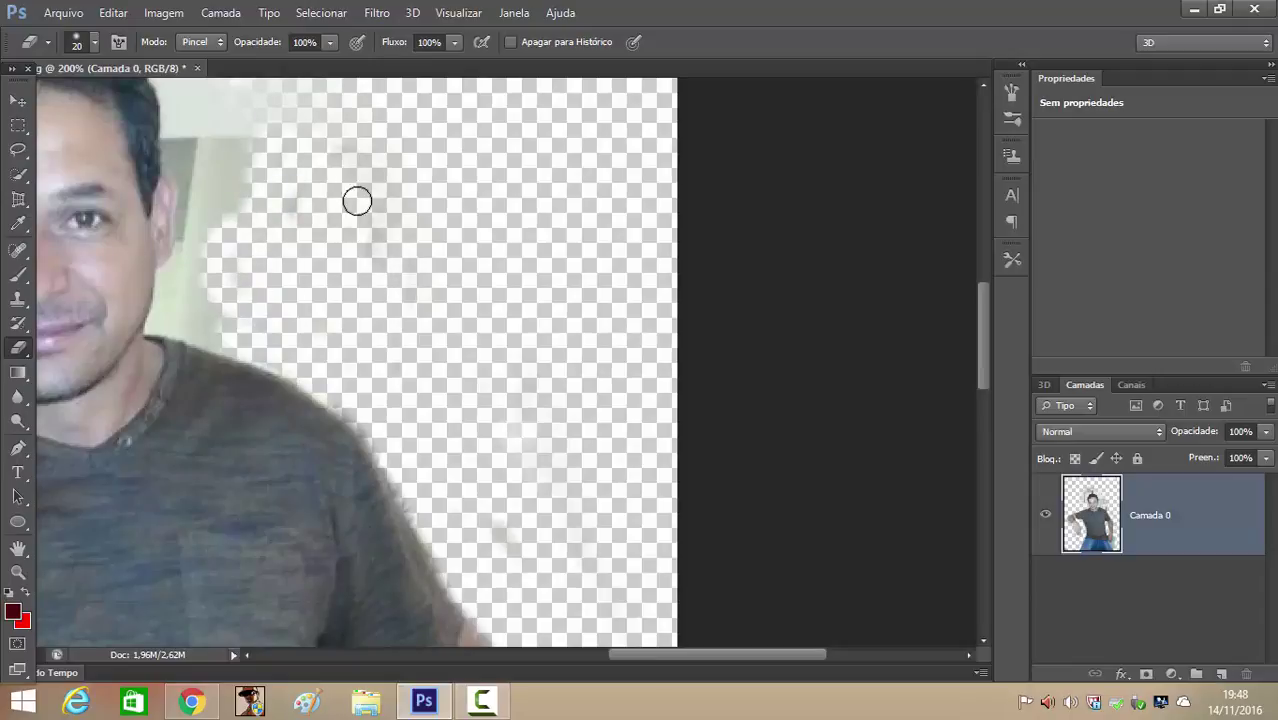
left_click_drag(268, 253, 222, 175)
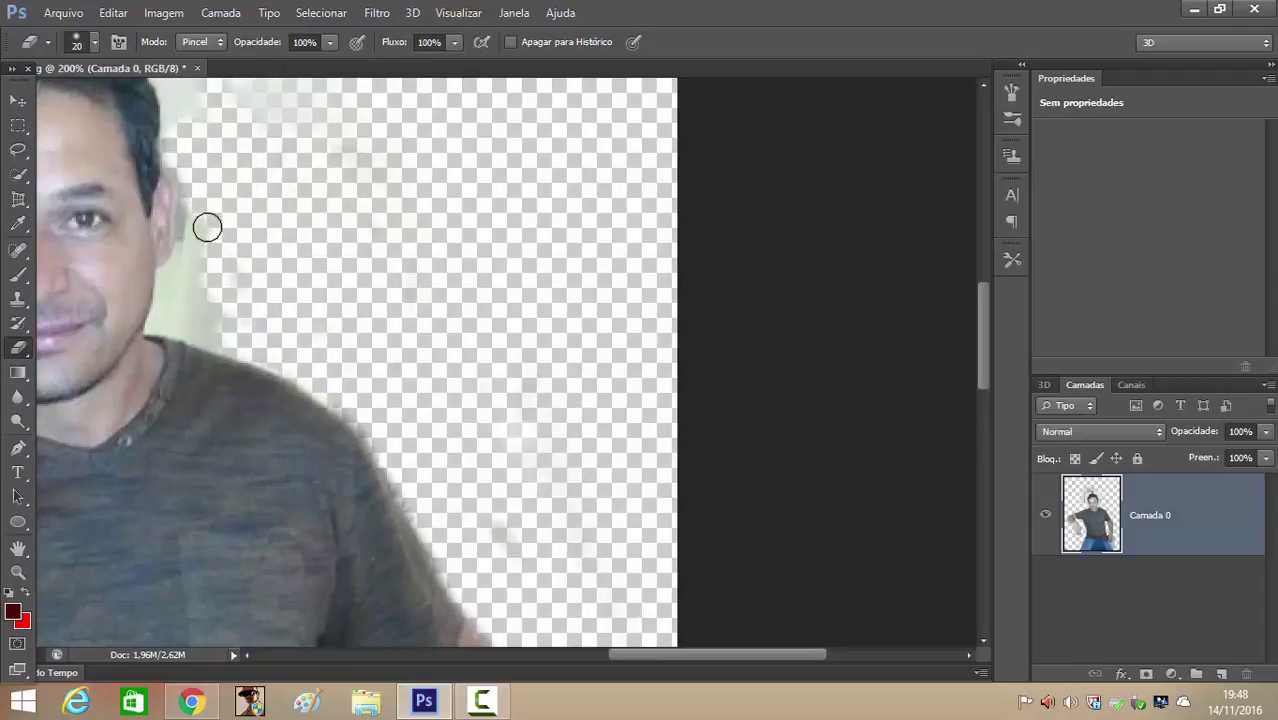
- Erase the remaining background above and around the hair, then down along the left cheek and neck to the shoulder
scroll(243, 346, "up", 5)
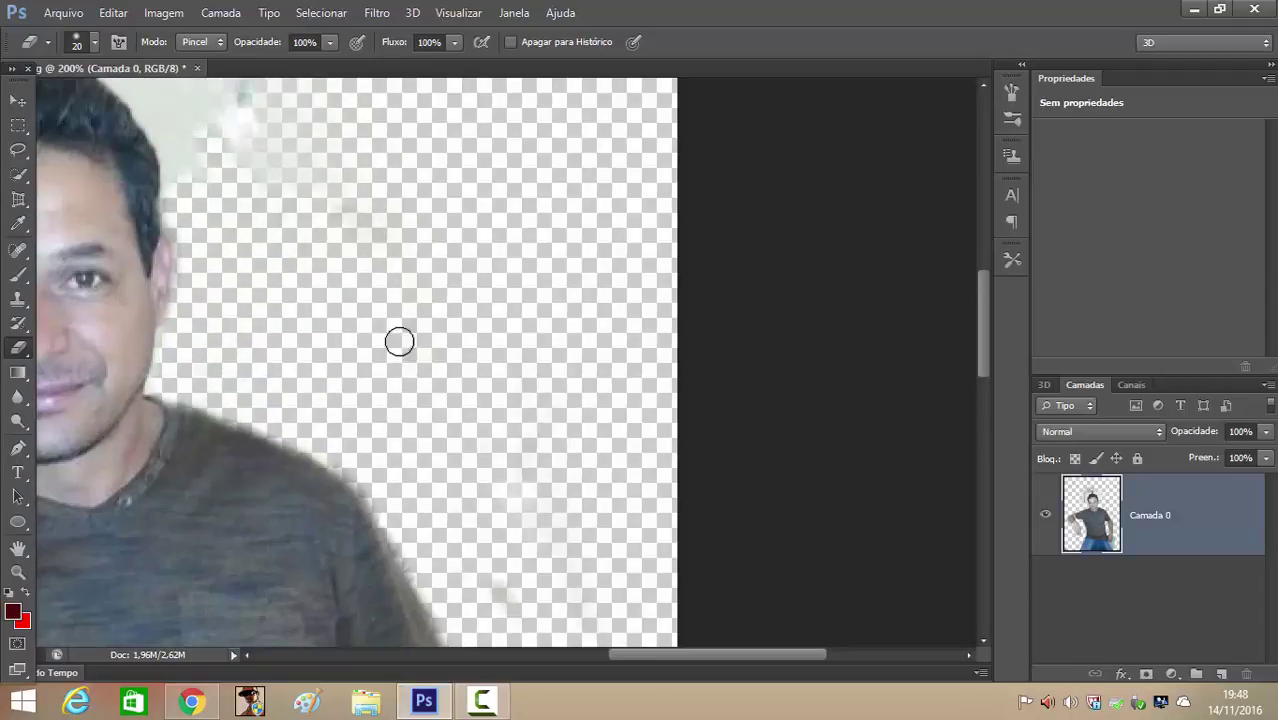
scroll(510, 614, "up", 3)
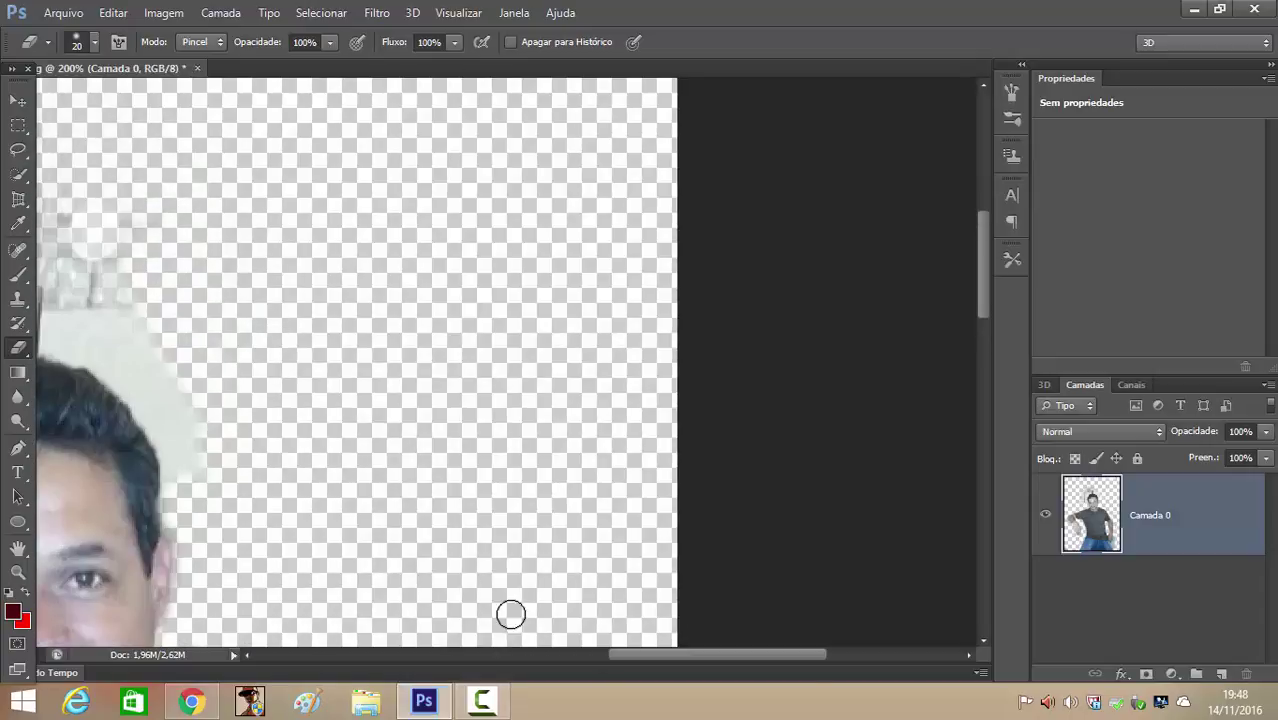
left_click(600, 654)
left_click_drag(535, 654, 635, 661)
mouse_move(353, 575)
left_mouse_down()
mouse_move(267, 481)
mouse_move(223, 610)
mouse_move(369, 349)
mouse_move(290, 285)
mouse_move(548, 198)
mouse_move(752, 204)
mouse_move(376, 323)
mouse_move(610, 217)
mouse_move(420, 329)
mouse_move(327, 444)
mouse_move(352, 429)
mouse_move(304, 422)
left_mouse_up()
mouse_move(362, 522)
left_mouse_down()
mouse_move(396, 570)
mouse_move(408, 412)
mouse_move(469, 349)
left_mouse_up()
mouse_move(443, 302)
left_mouse_down()
mouse_move(590, 315)
mouse_move(720, 412)
mouse_move(742, 482)
mouse_move(706, 512)
mouse_move(630, 333)
mouse_move(704, 439)
mouse_move(621, 361)
mouse_move(494, 341)
left_mouse_up()
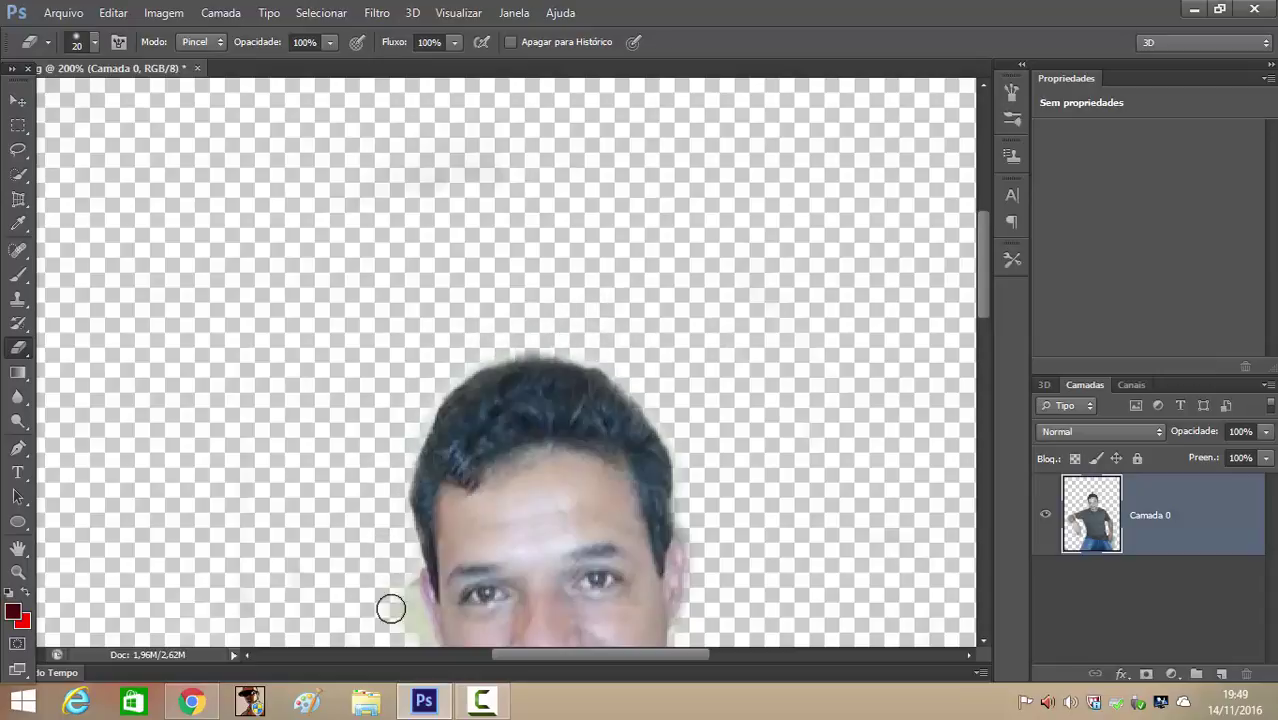
scroll(717, 538, "down", 5)
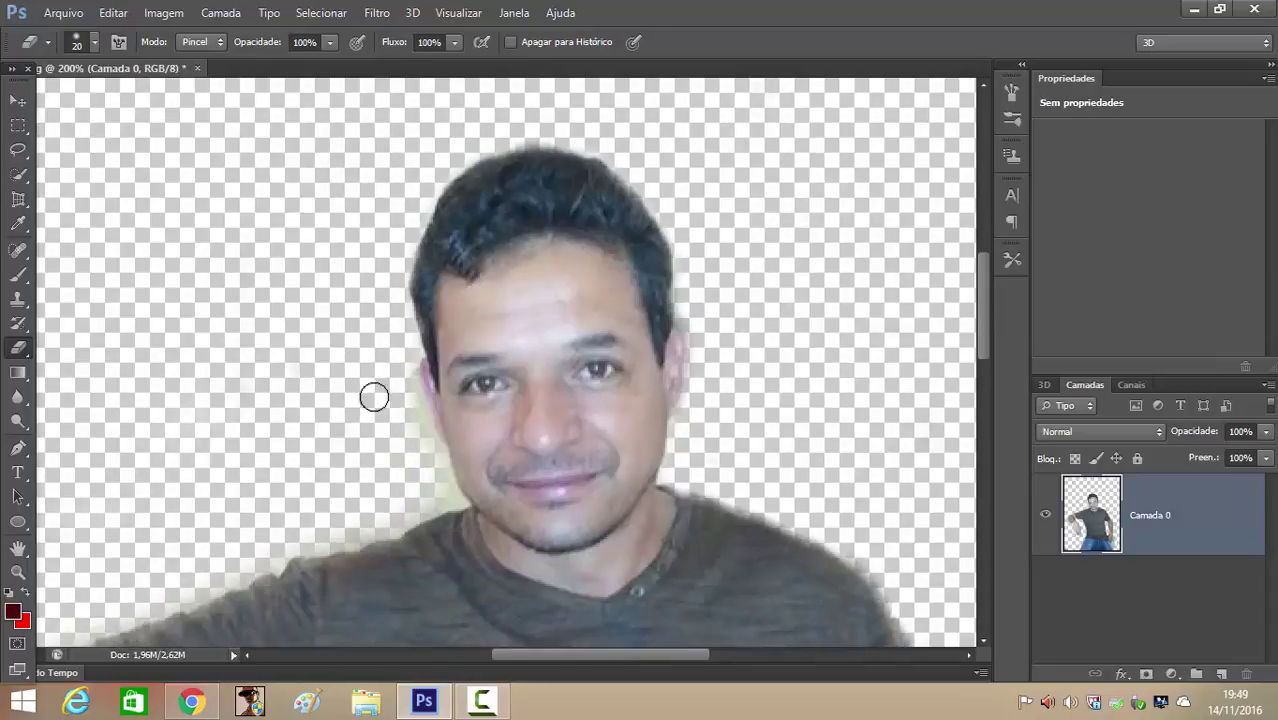
scroll(423, 462, "down", 4)
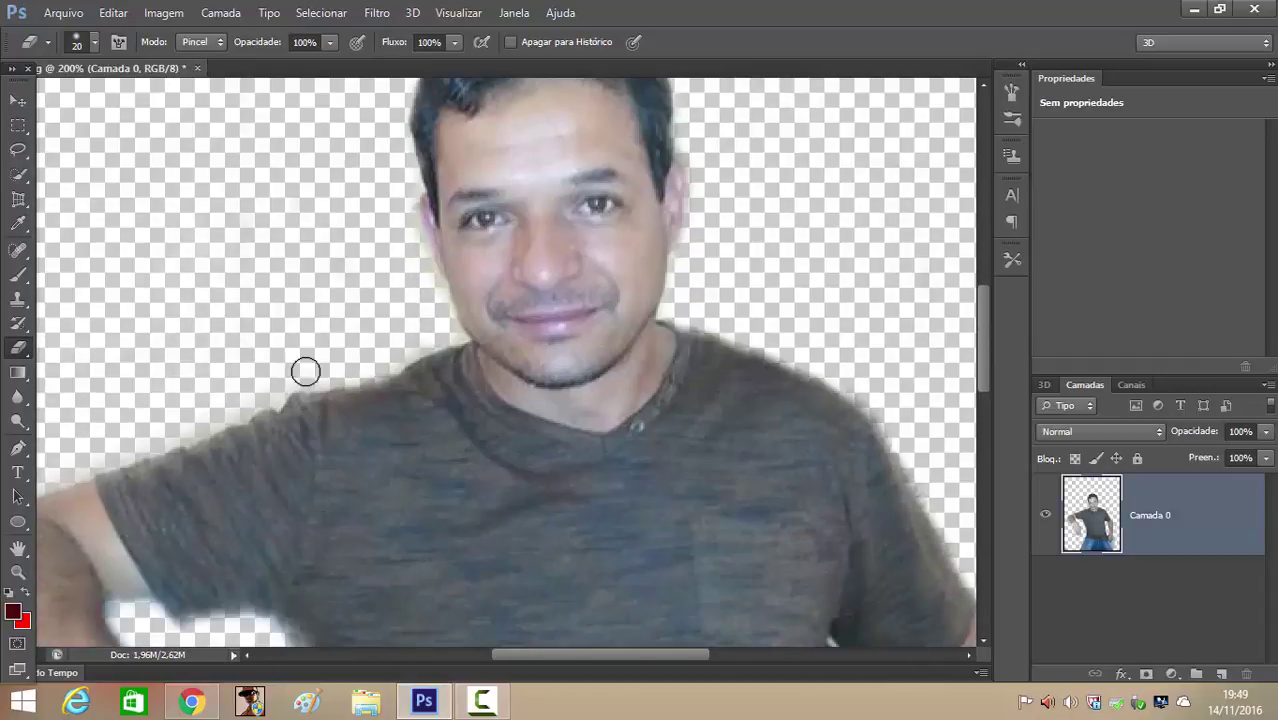
- Erase the leftover armchair beside the right-side hand and the outer edge of the jeans
key("ctrl+minus")
key("ctrl+minus")
key("ctrl+minus")
key("ctrl+plus")
scroll(539, 348, "down", 3)
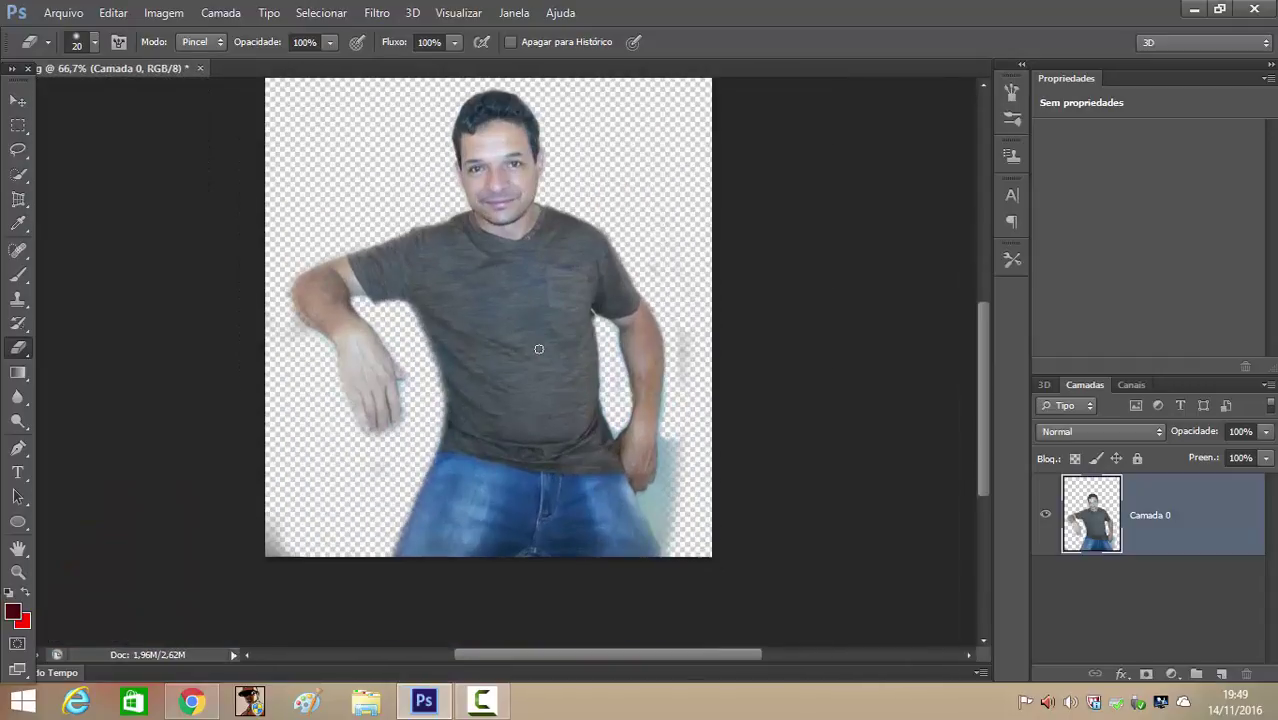
key("ctrl+plus")
scroll(365, 257, "down", 3)
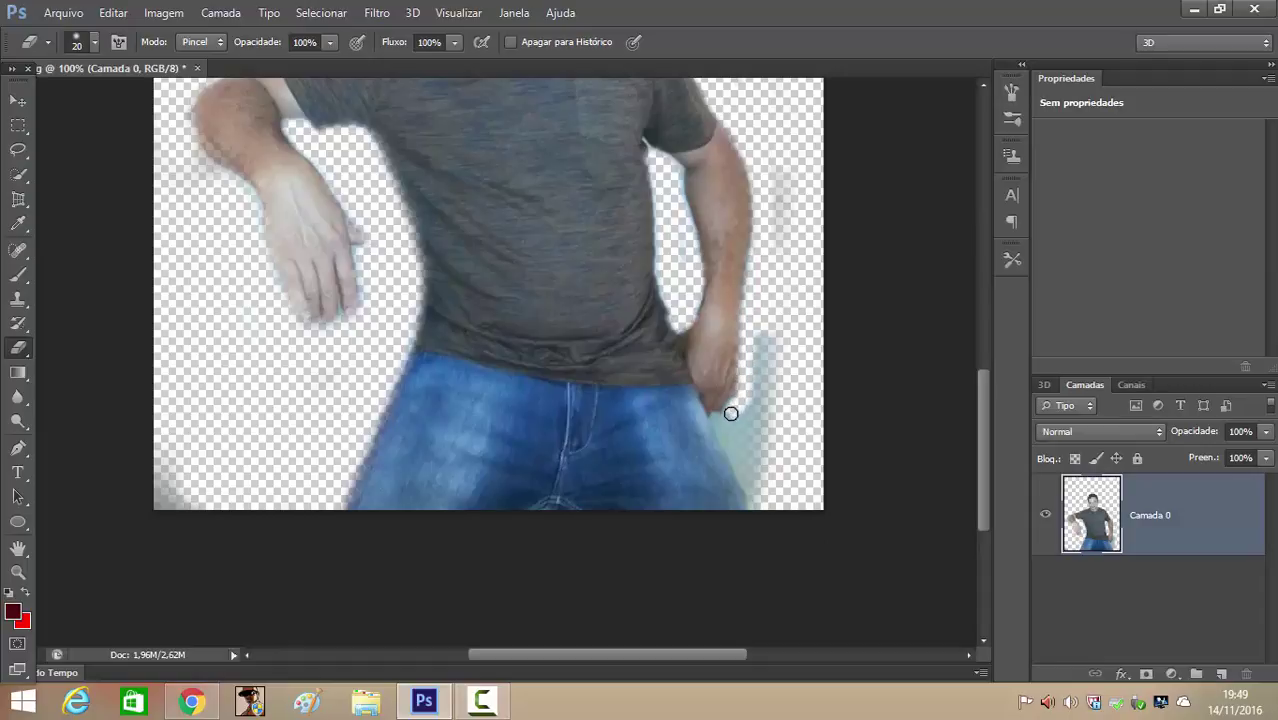
left_click_drag(756, 503, 742, 453)
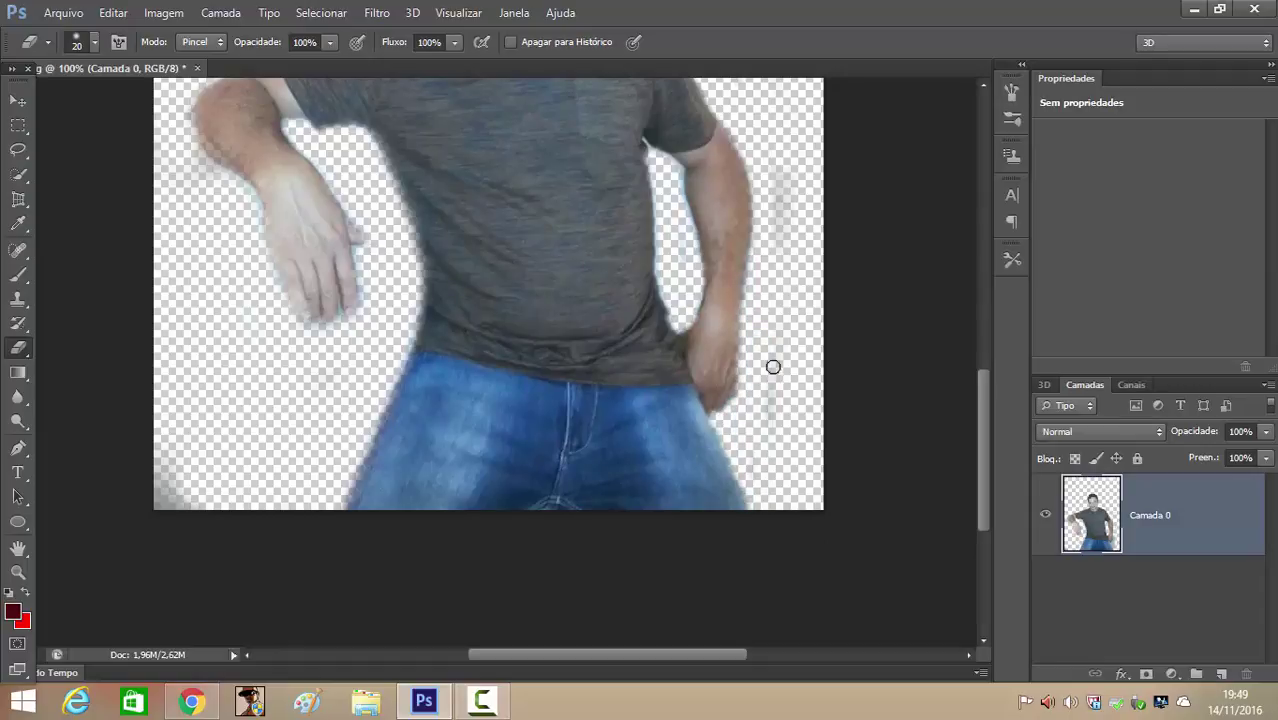
- Erase the faint smudges left beside the right-side arm and check the cutout from head to jeans
scroll(810, 131, "up", 6)
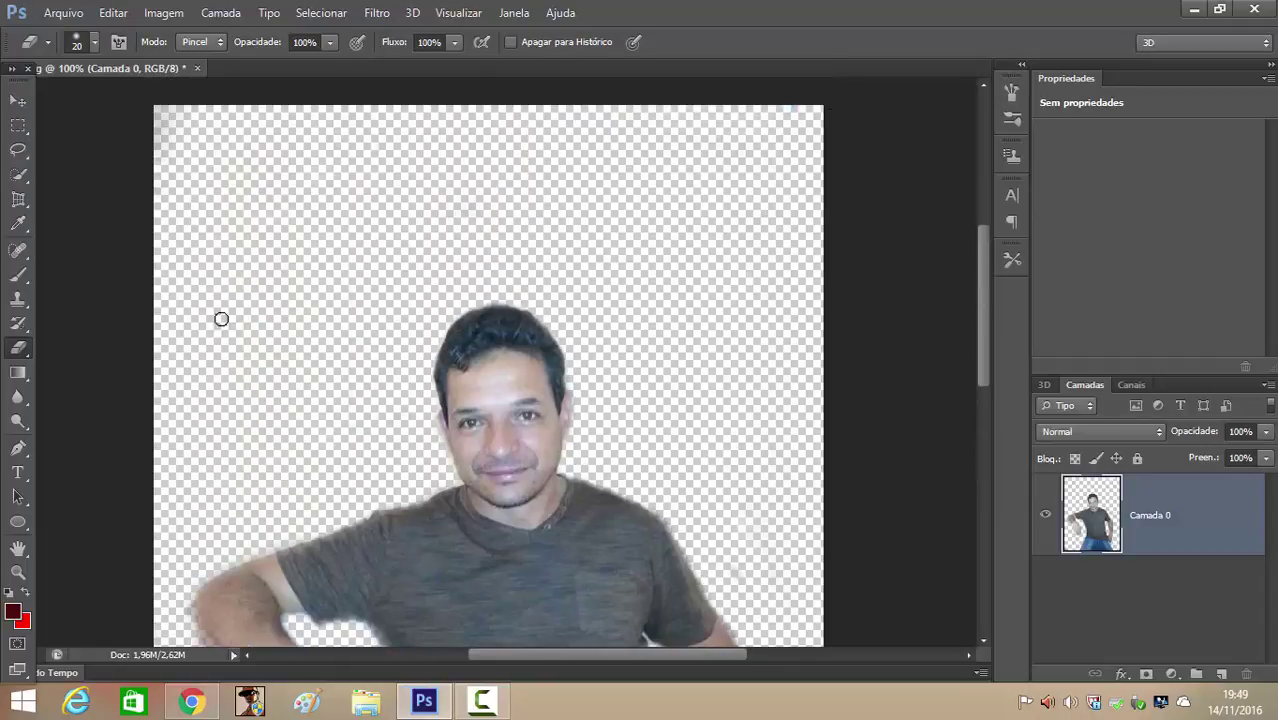
scroll(240, 295, "down", 3)
scroll(752, 390, "down", 3)
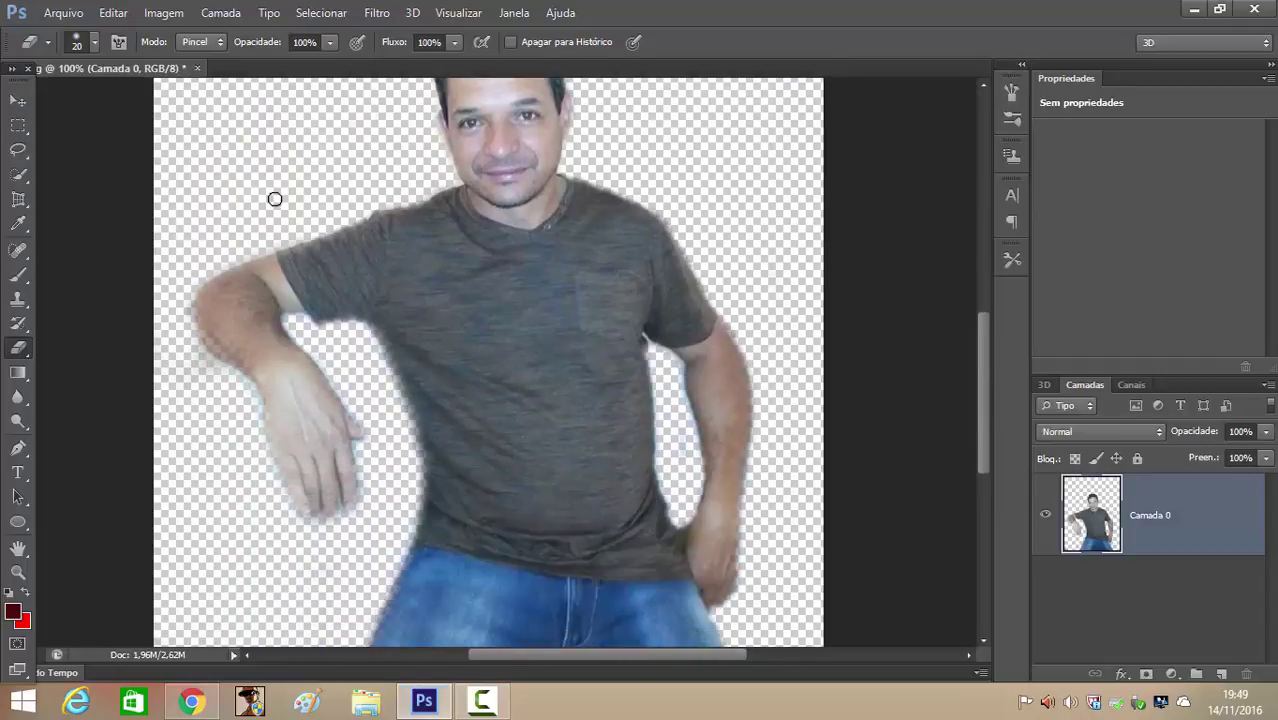
scroll(581, 632, "down", 2)
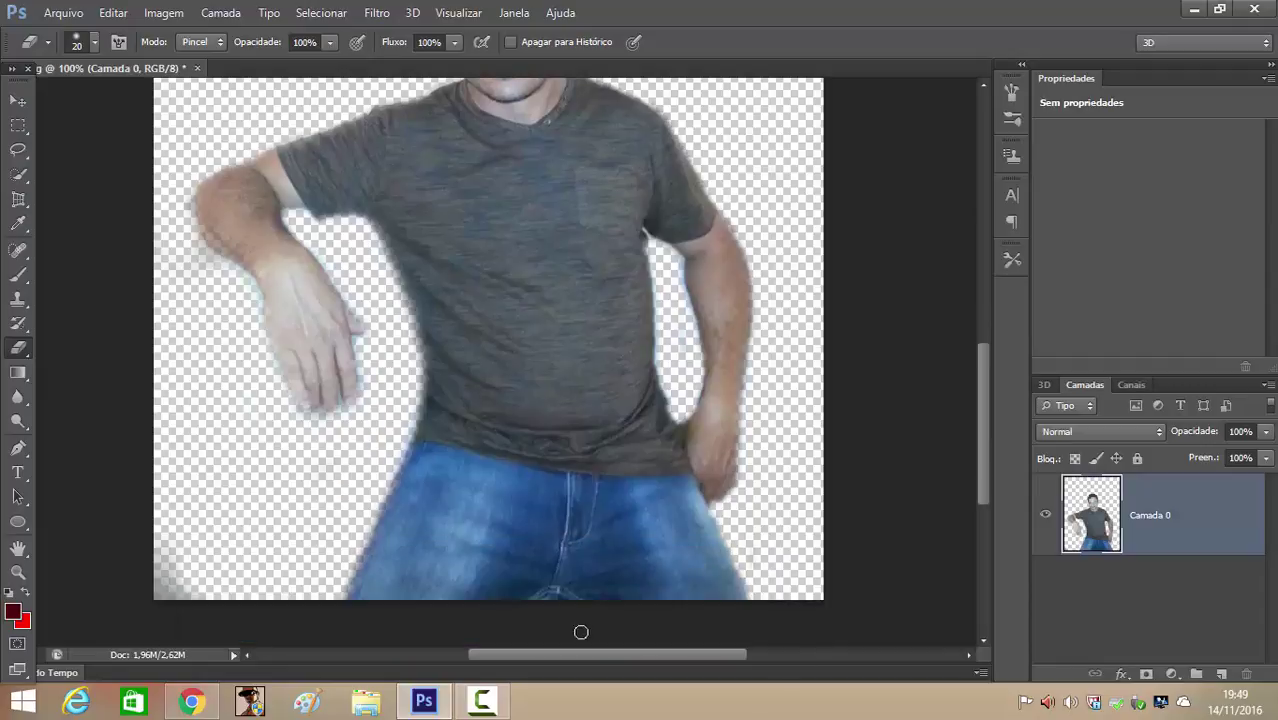
scroll(680, 300, "up", 4)
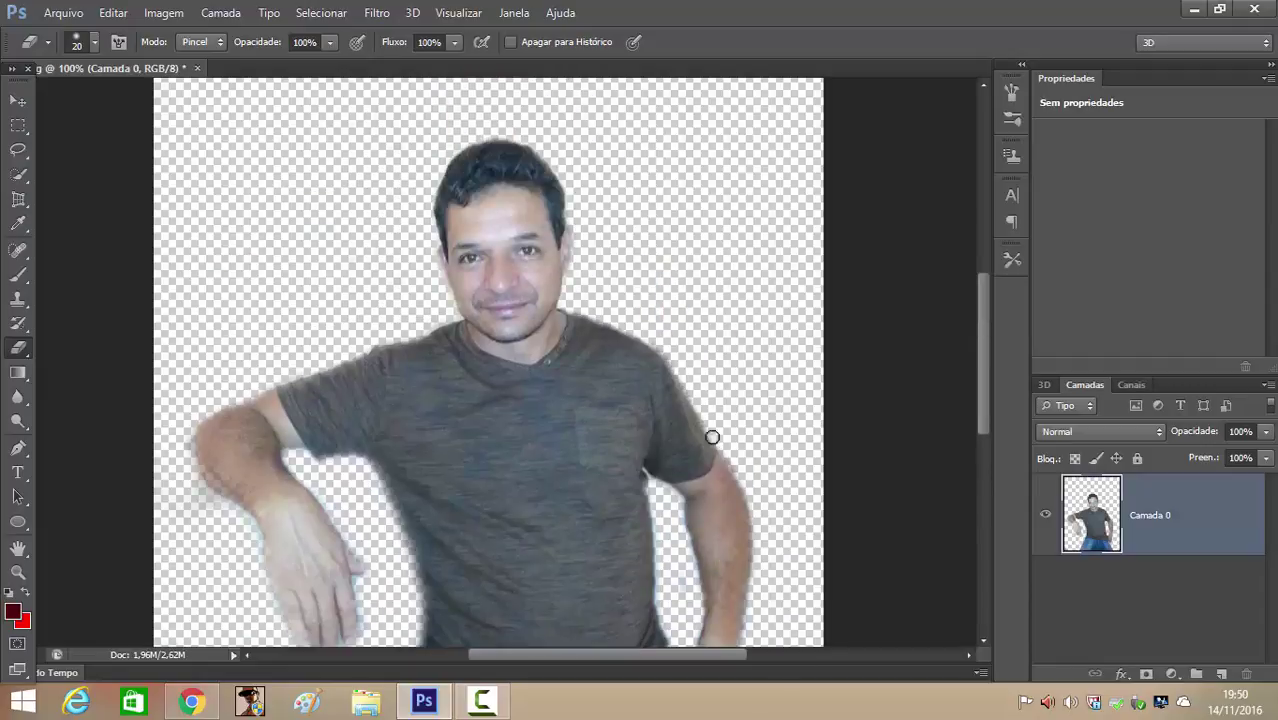
scroll(810, 203, "down", 2)
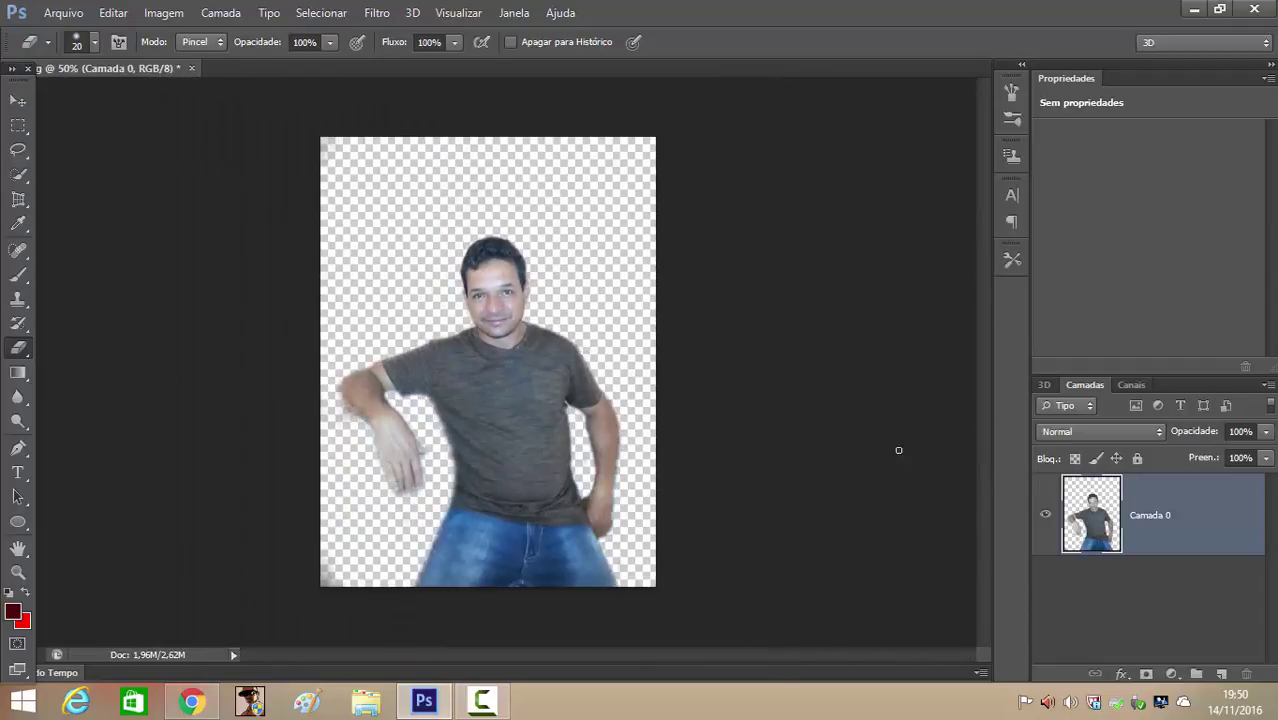
- Add a new layer beneath Camada 0 and paint it completely bright red with a 226 px brush
left_click(1221, 674)
left_click_drag(1170, 537, 1170, 668)
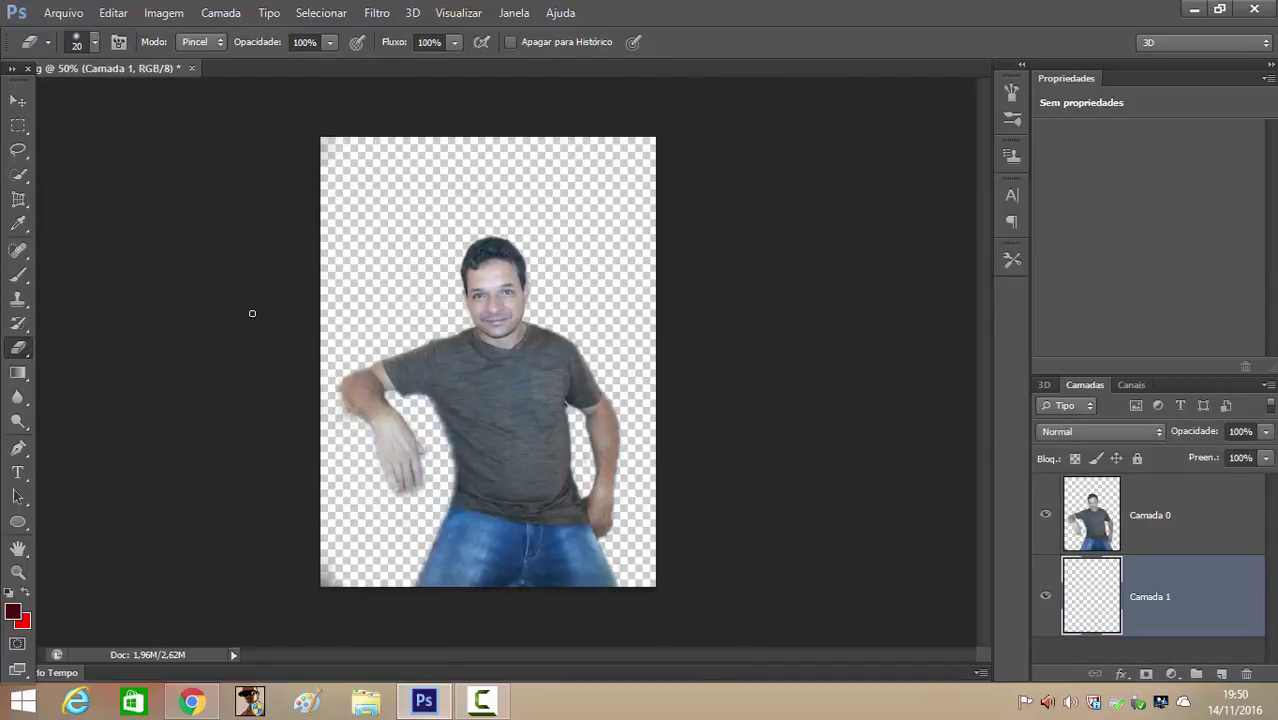
left_click(18, 274)
left_click(13, 612)
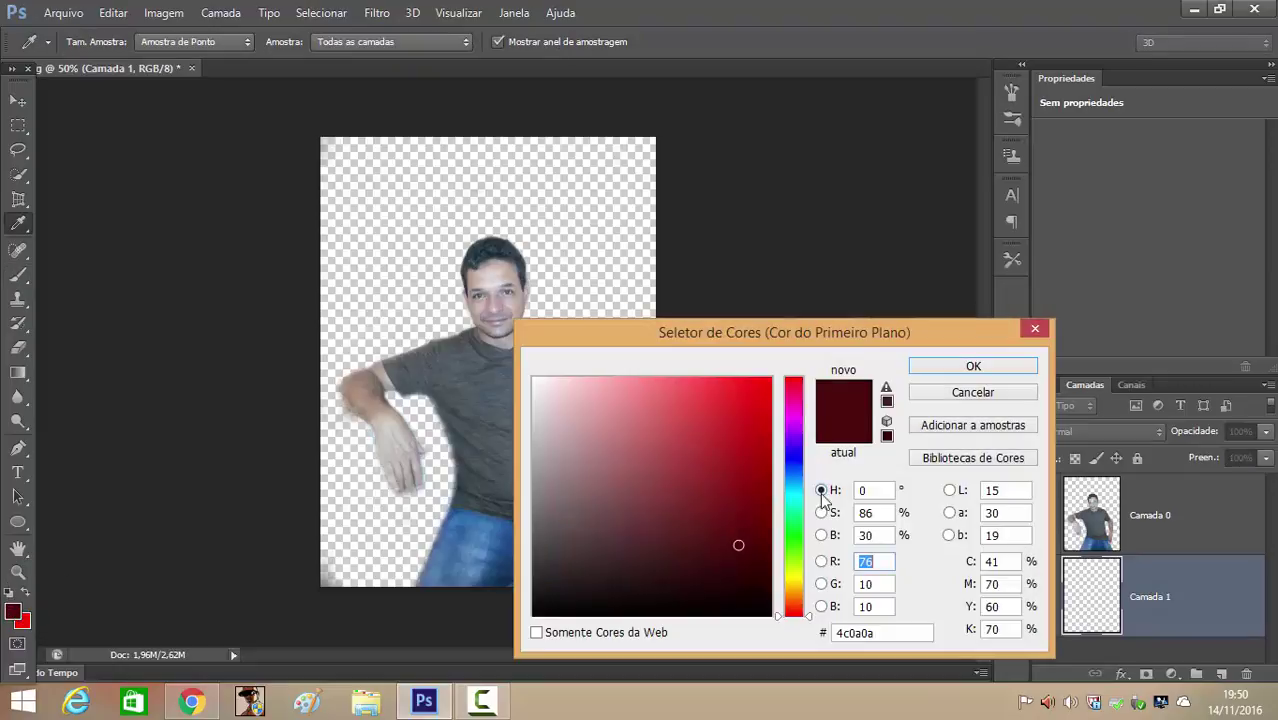
type("255")
left_click(973, 366)
mouse_move(620, 350)
left_mouse_down()
mouse_move(559, 228)
mouse_move(571, 266)
mouse_move(762, 152)
mouse_move(345, 171)
mouse_move(599, 470)
mouse_move(699, 670)
mouse_move(652, 545)
left_mouse_up()
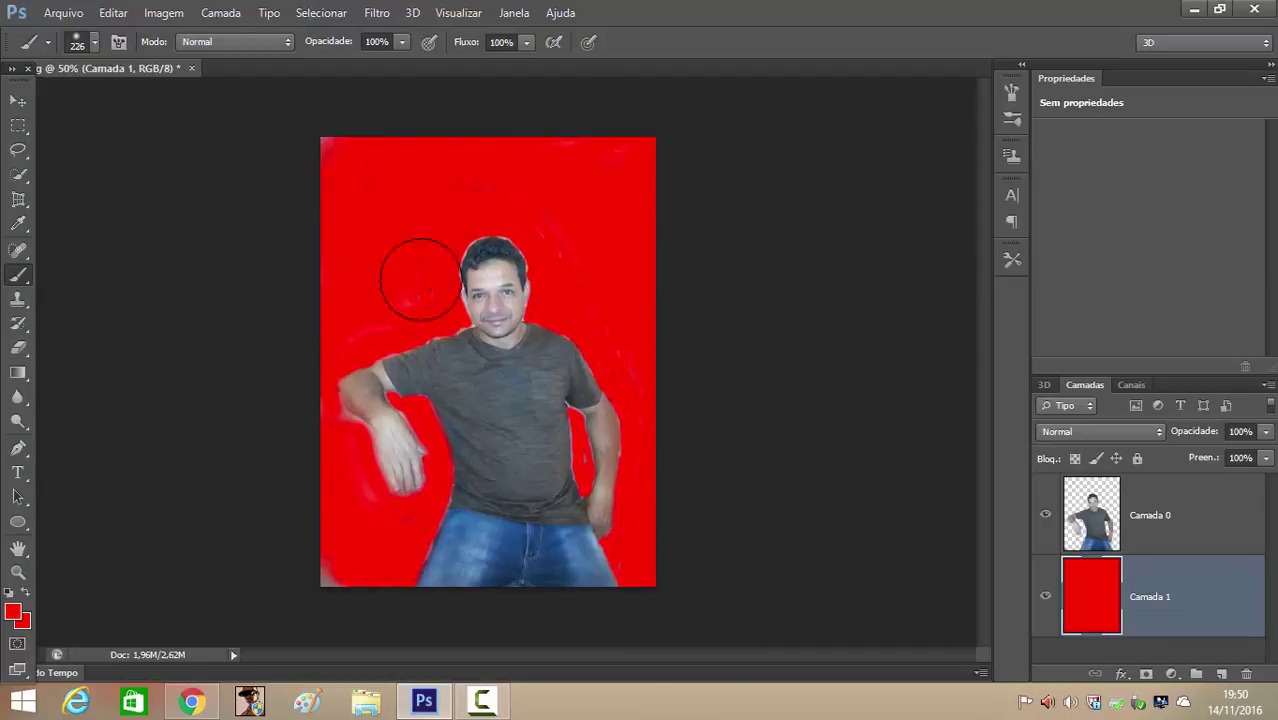
- Paint red over the leftover light patches of background around the man on Camada 0
left_click(1163, 505)
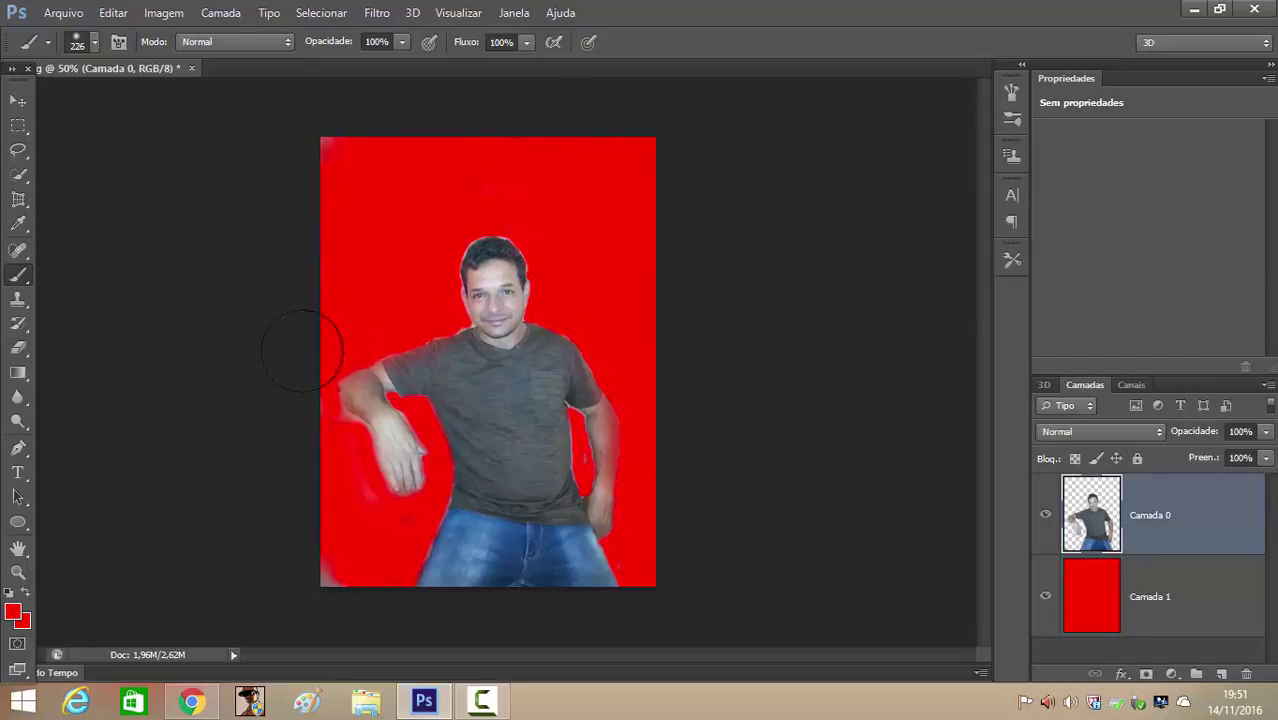
left_click_drag(349, 557, 313, 582)
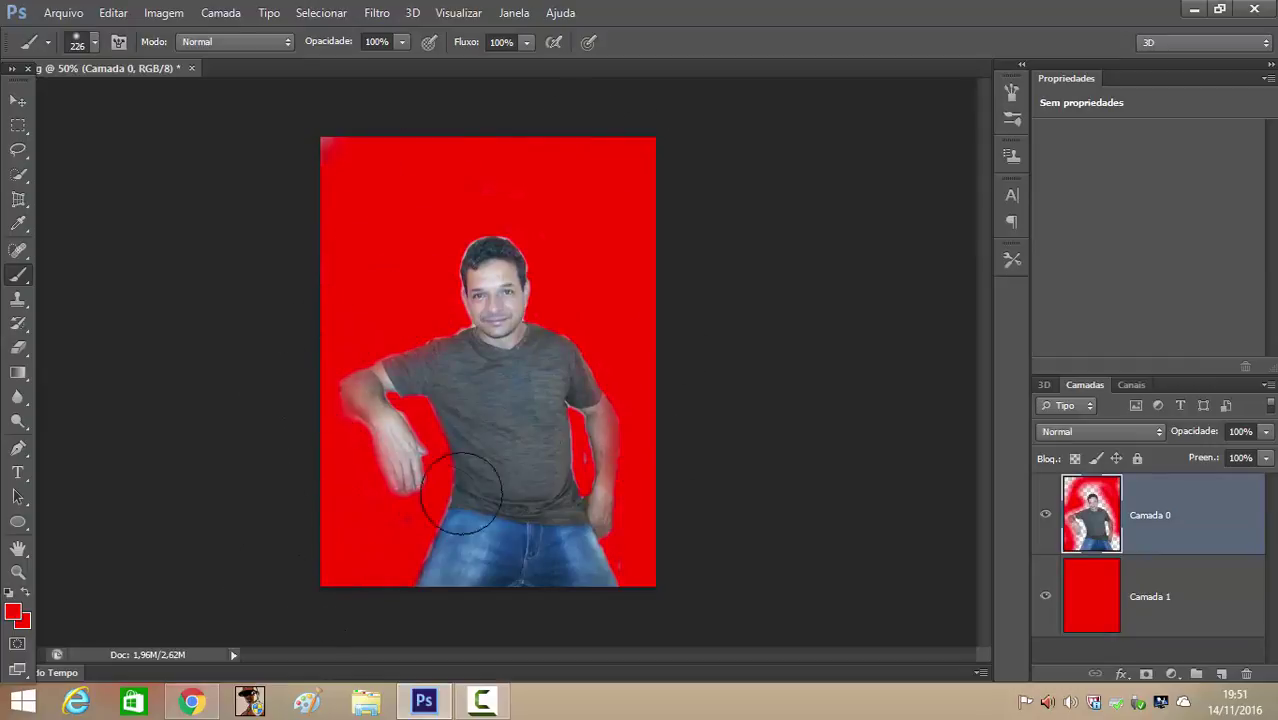
left_click(1178, 624)
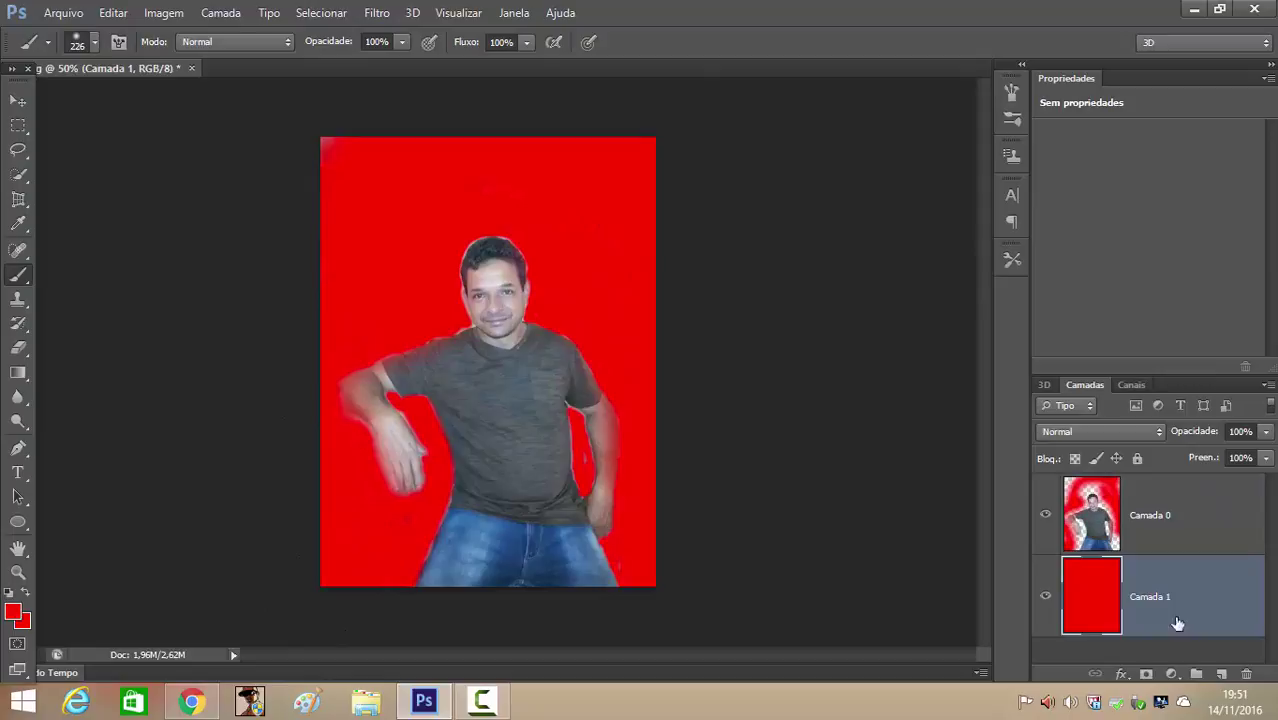
left_click(17, 102)
left_click(1168, 516)
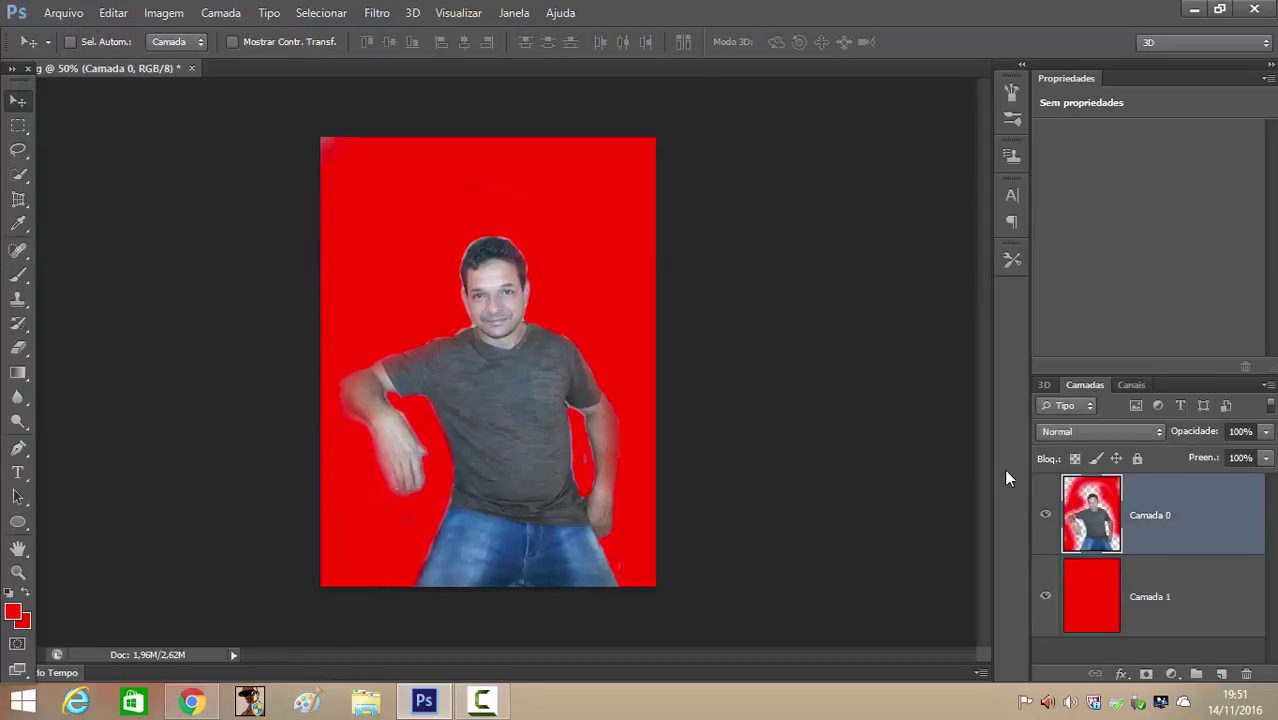
- Check the photo's pixel dimensions in the Image Size dialog and load google.com.br in Chrome
left_click(163, 12)
left_click(195, 140)
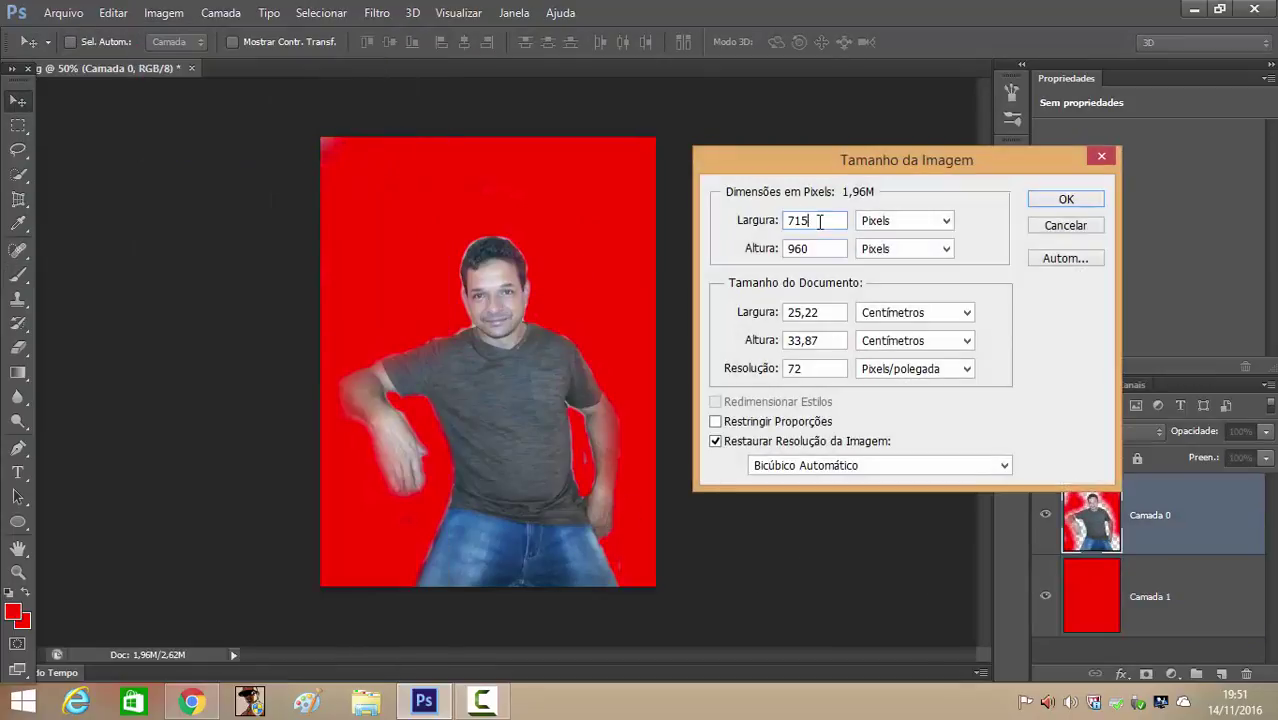
left_click(188, 700)
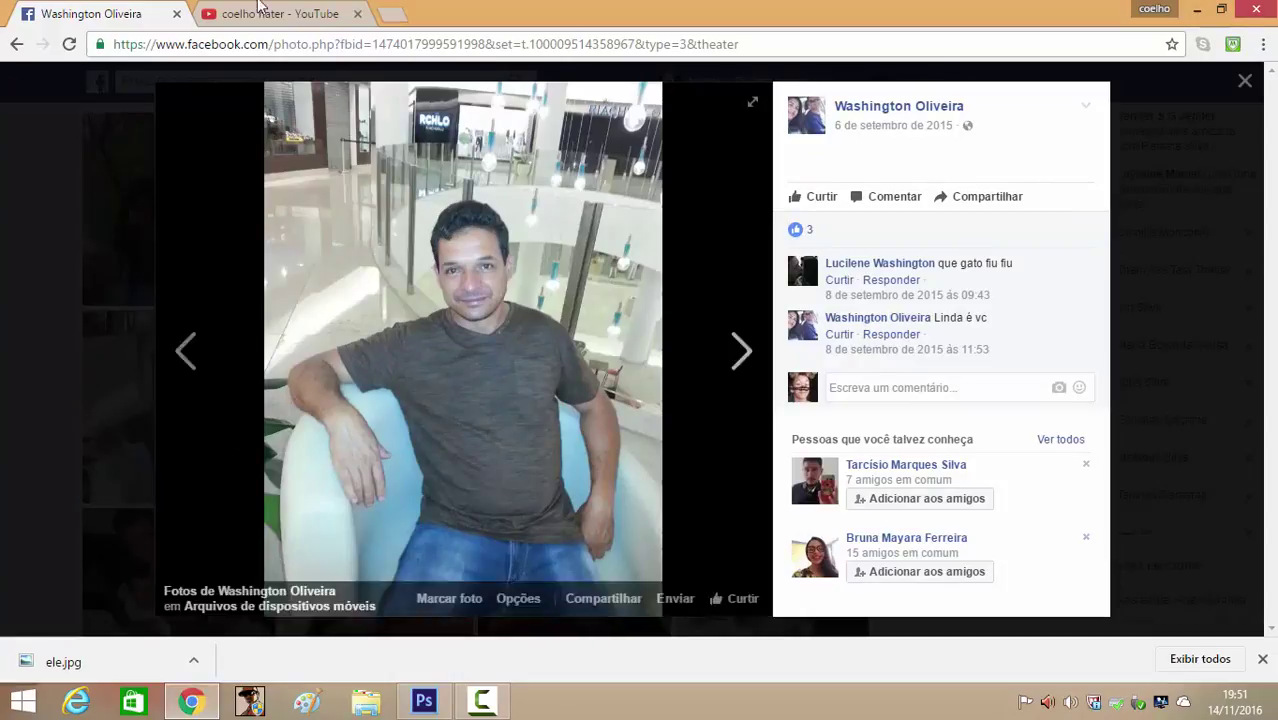
left_click(270, 13)
left_click(300, 44)
type("google.com.br")
key("Return")
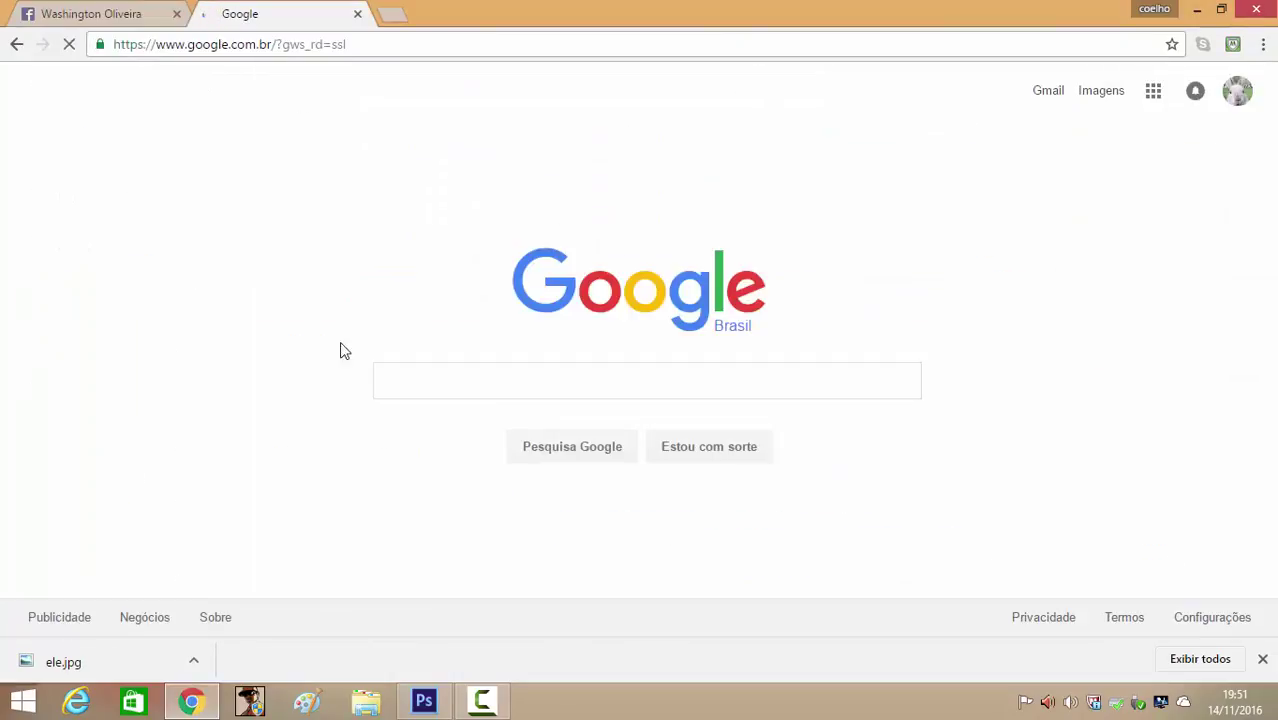
- Search Google for "espaço 715x960", rechecking the size in Photoshop, and cancel the Image Size dialog
left_click(434, 377)
type("espáço 715x")
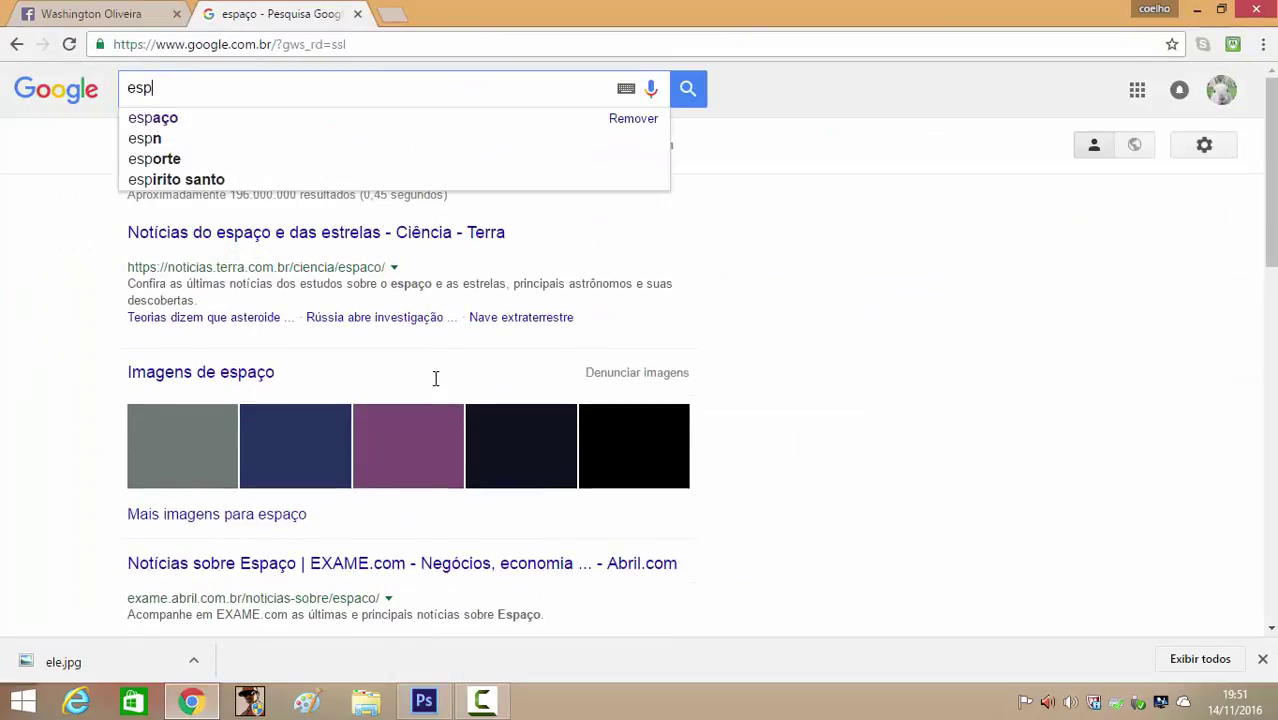
left_click(423, 700)
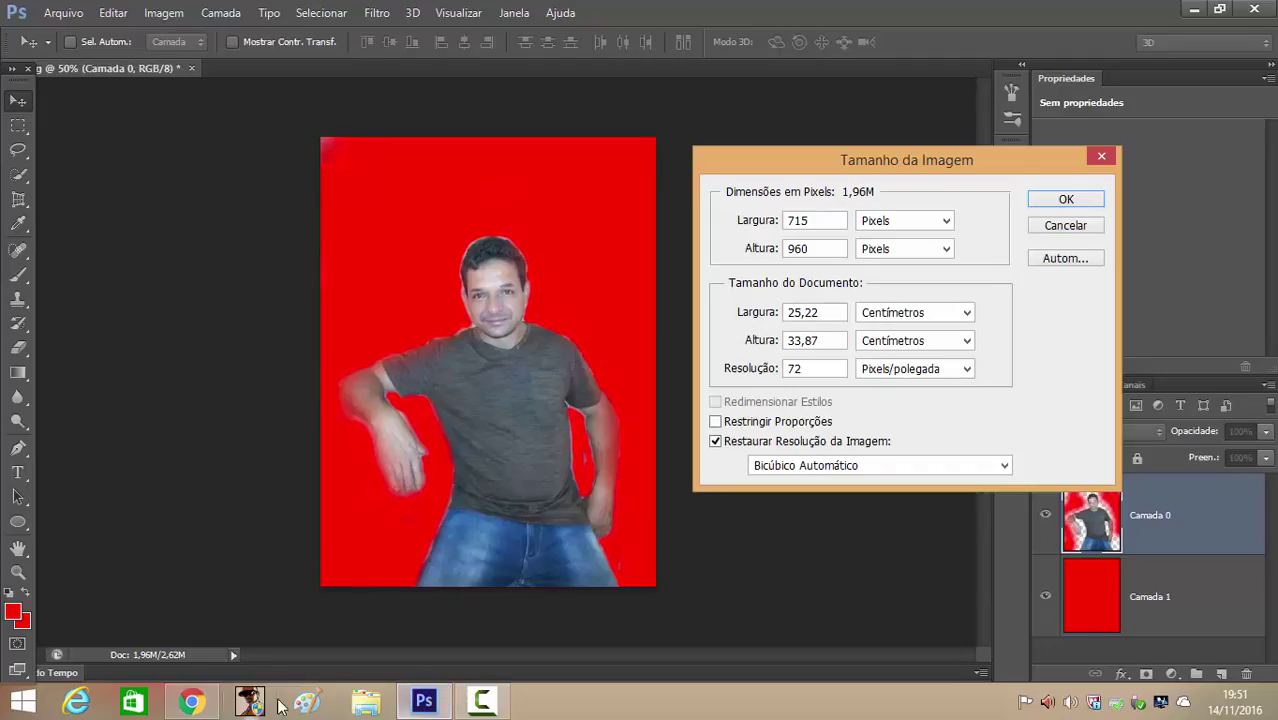
left_click(190, 700)
type("960")
key("Return")
left_click(424, 700)
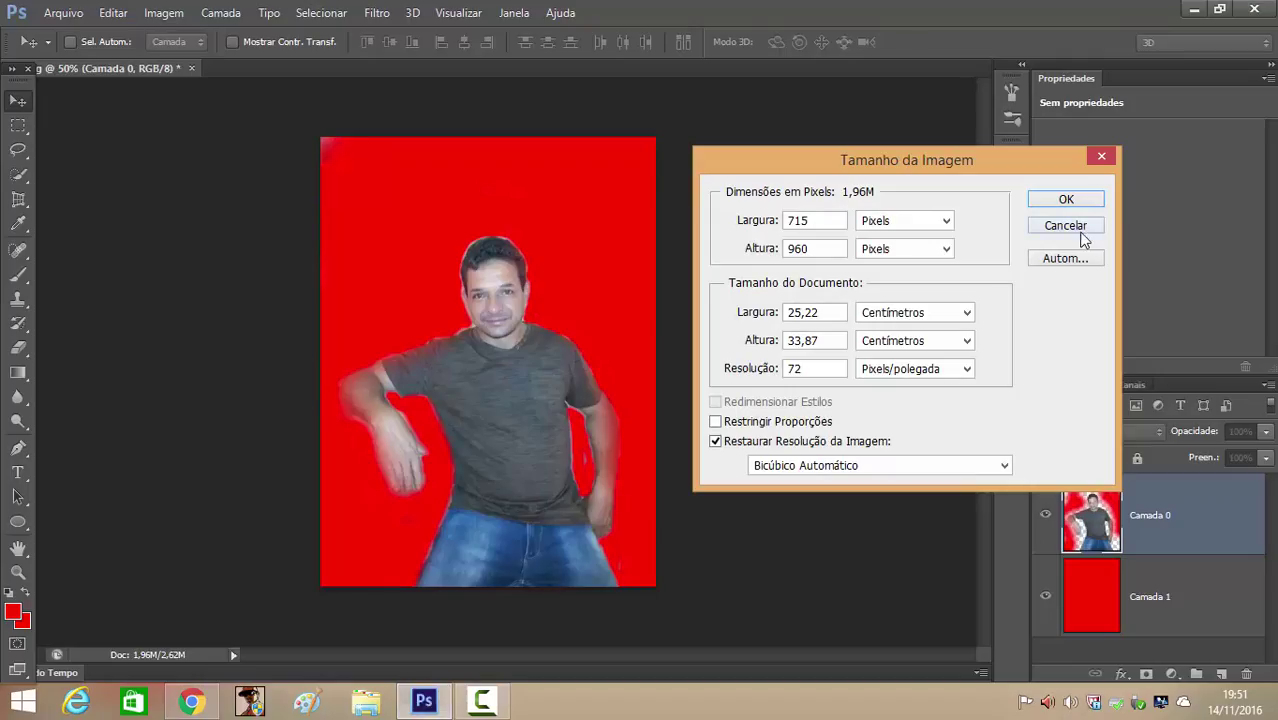
left_click(1075, 230)
- Delete the solid red layer Camada 1 from beneath the man
double_click(1158, 593)
key("Escape")
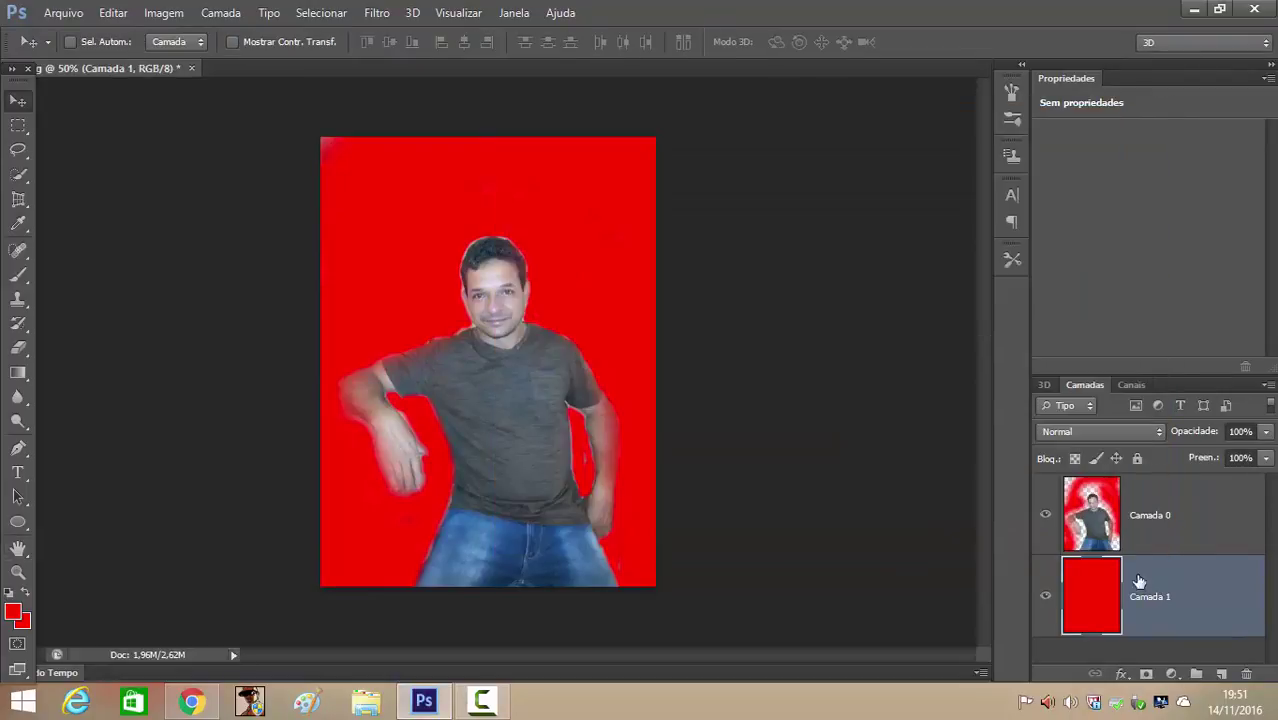
left_click(1126, 528)
left_click(1165, 605)
key("Delete")
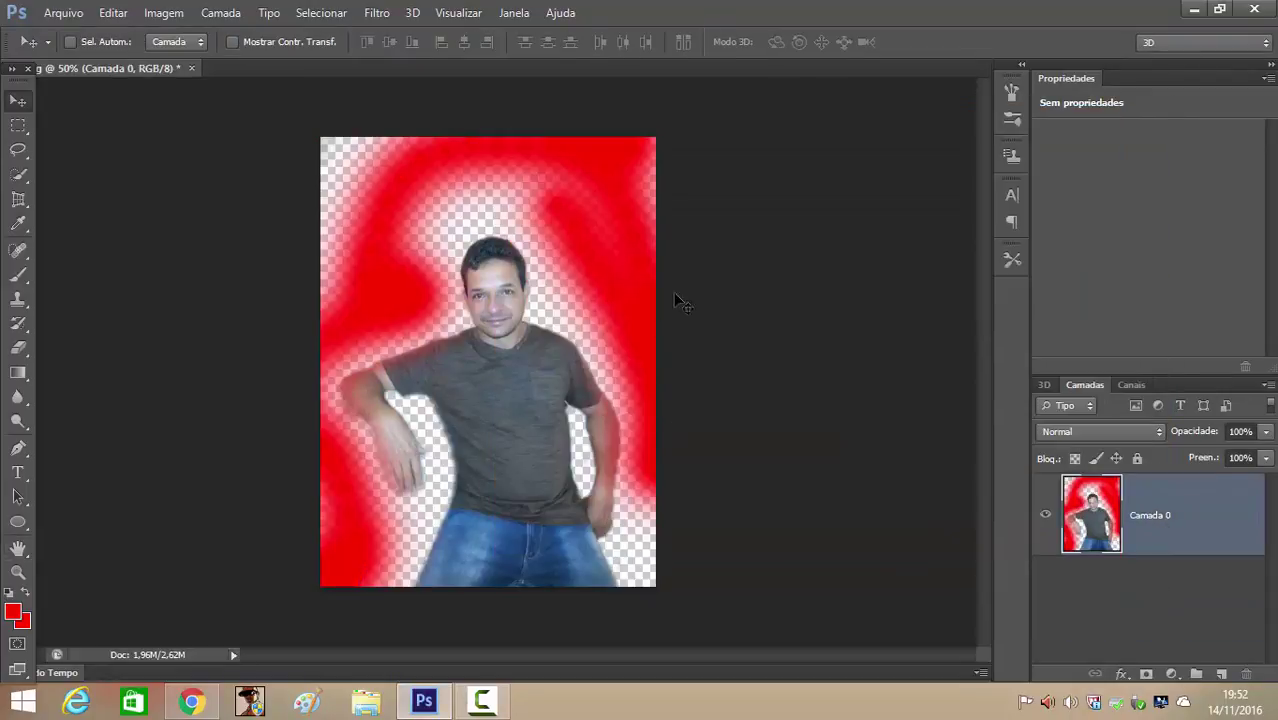
- Undo the layer deletion and the red strokes painted on Camada 0
double_click(1145, 483)
left_click(1118, 175)
key("ctrl+z")
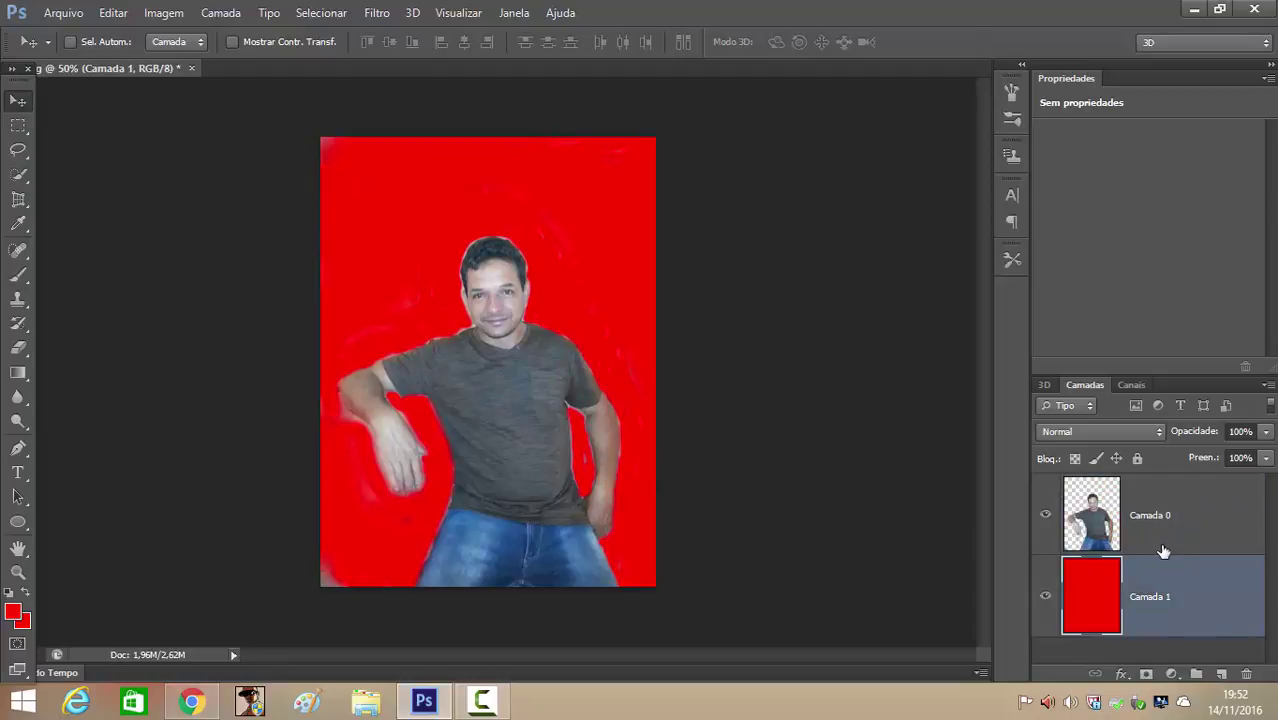
- Delete the red layer Camada 1 and load the outline of the man on Camada 0 as a selection
key("Delete")
key("w")
mouse_move(478, 310)
left_mouse_down()
mouse_move(534, 529)
mouse_move(438, 487)
mouse_move(419, 419)
mouse_move(398, 462)
left_mouse_up()
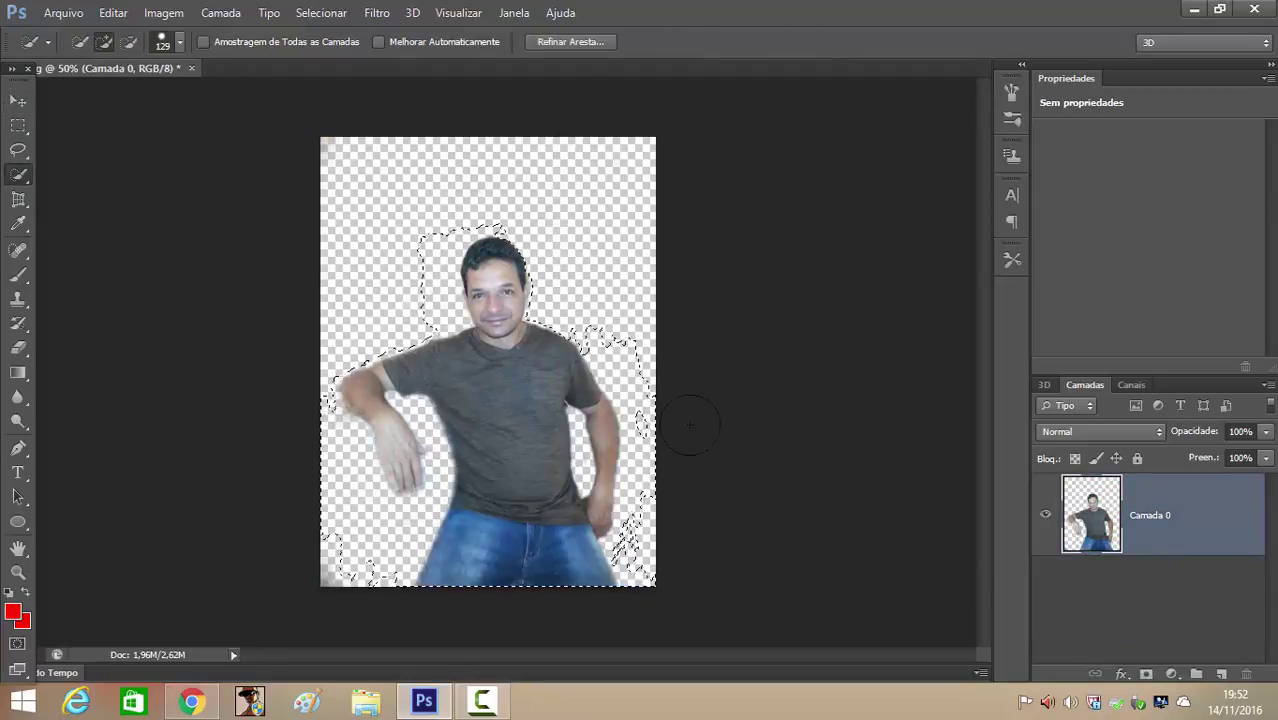
left_click(1092, 515, "ctrl")
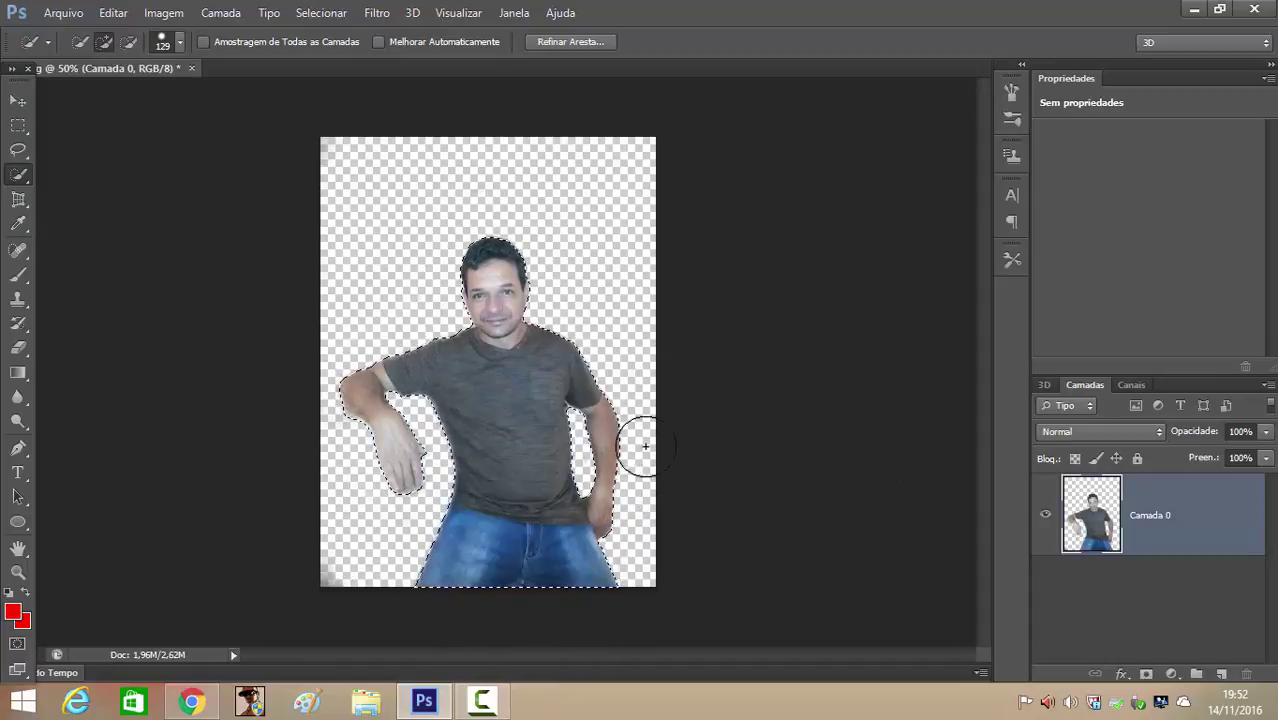
- Switch to Chrome, show the image results for the search, and save the 695 × 931 mask picture to Downloads as ads.jpg
left_click(195, 703)
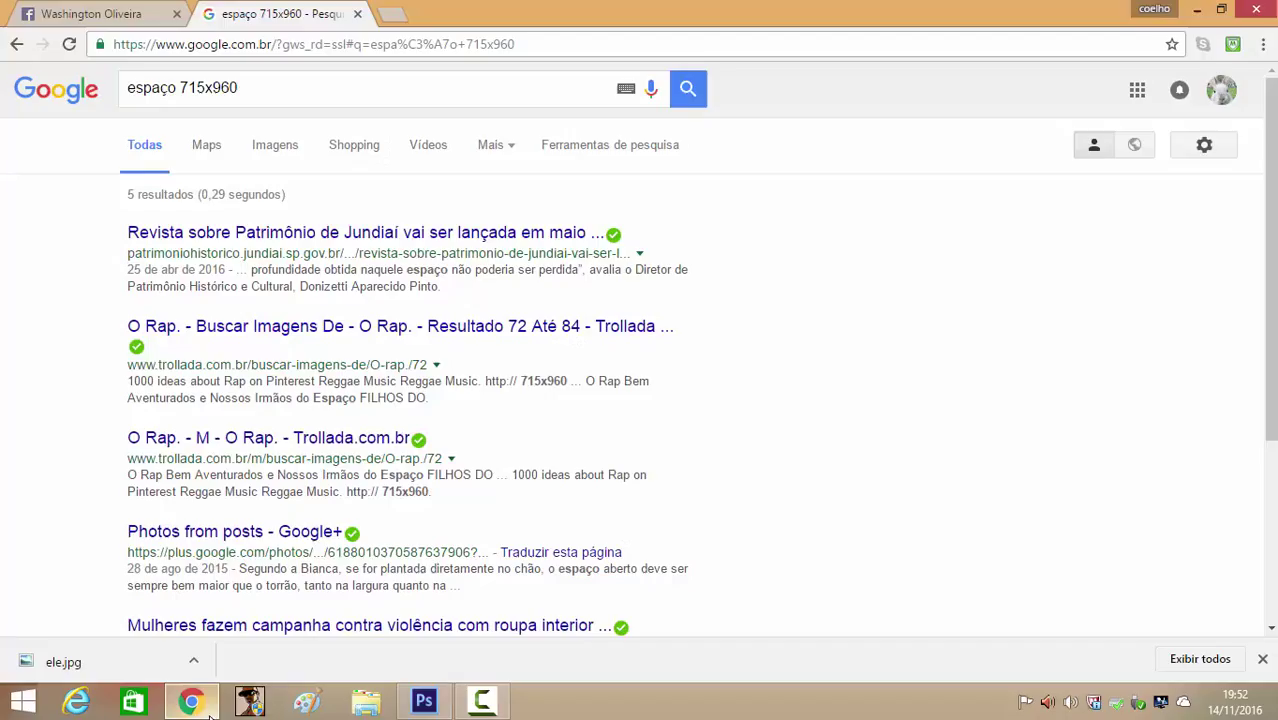
left_click(262, 156)
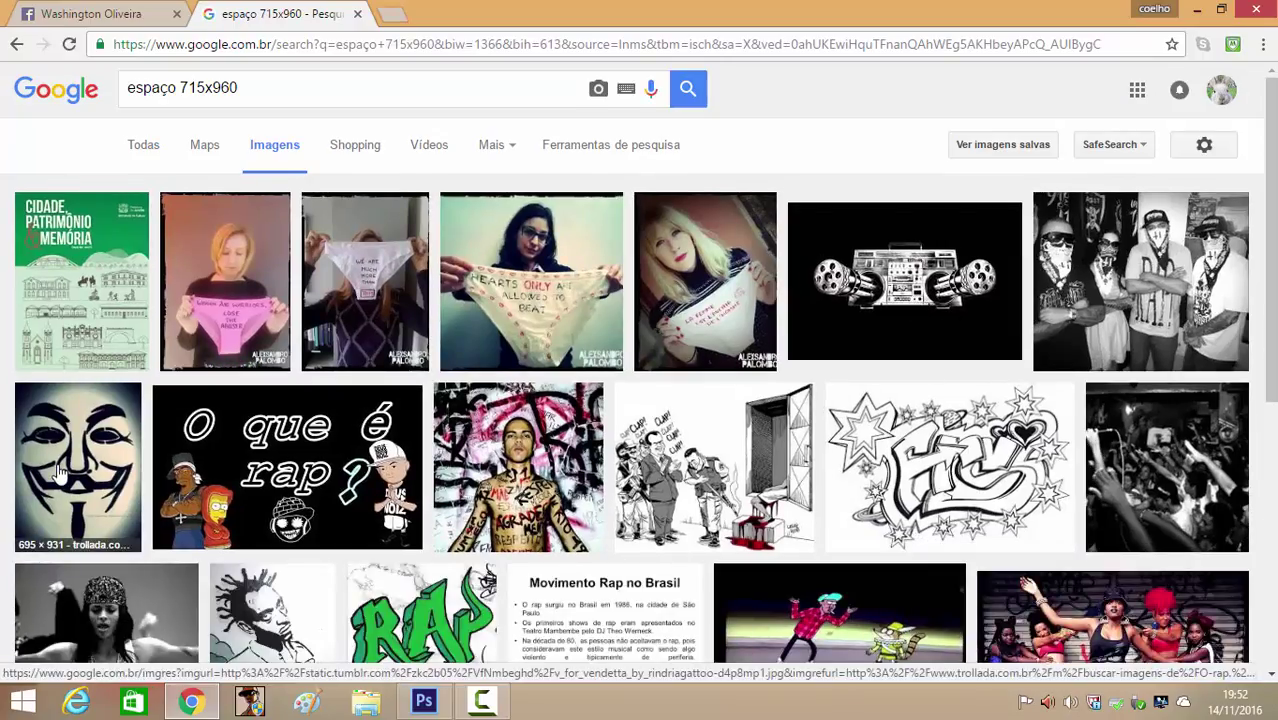
scroll(130, 540, "down", 1)
left_click(78, 373)
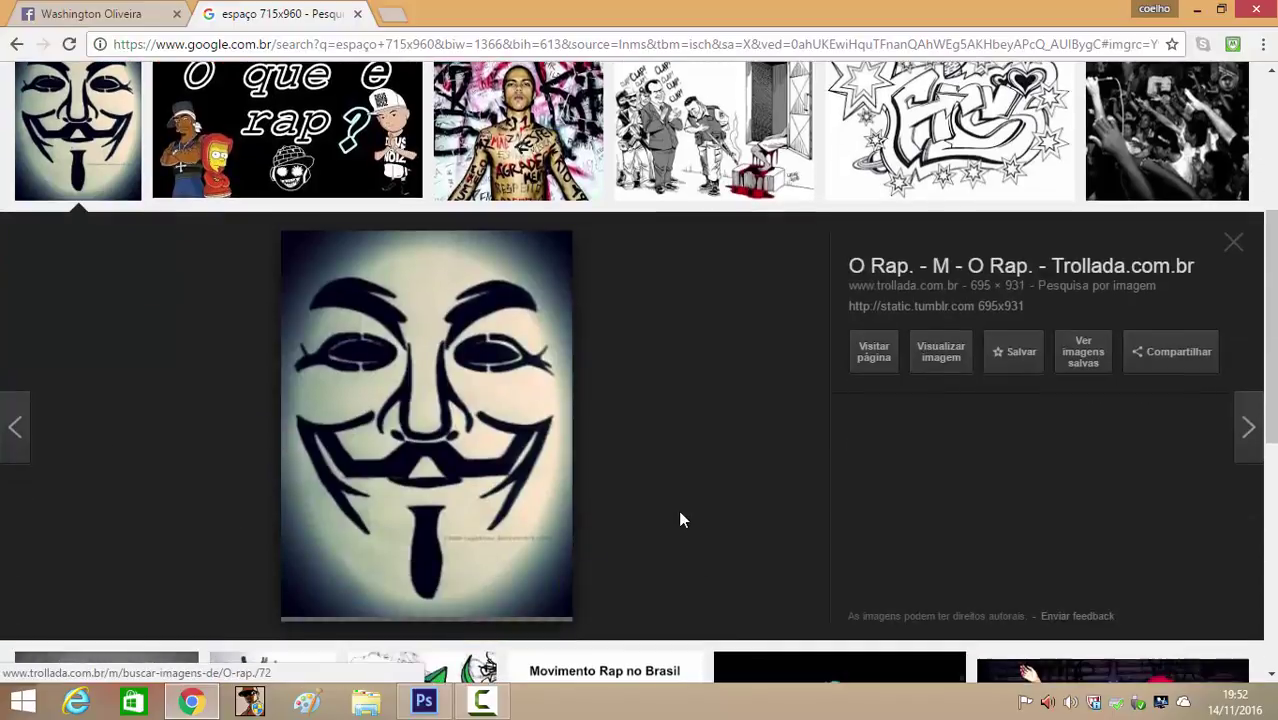
scroll(680, 513, "down", 3)
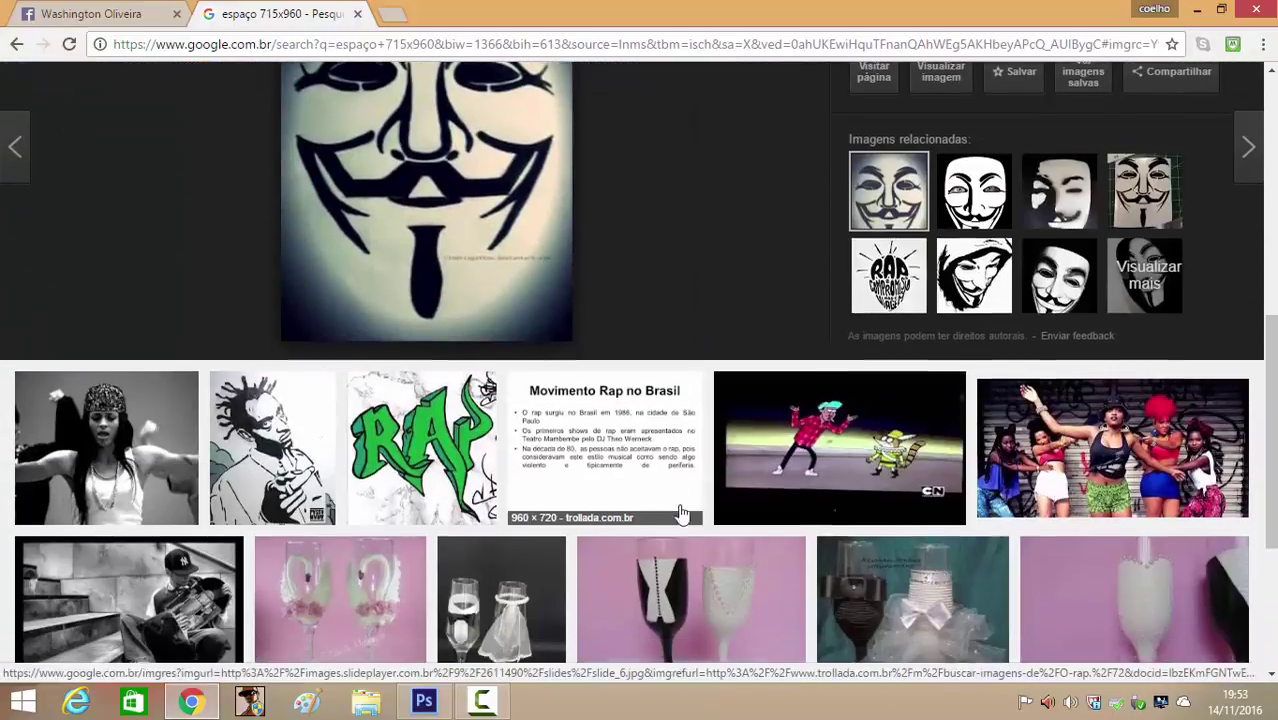
scroll(680, 513, "up", 2)
right_click(430, 372)
left_click(509, 536)
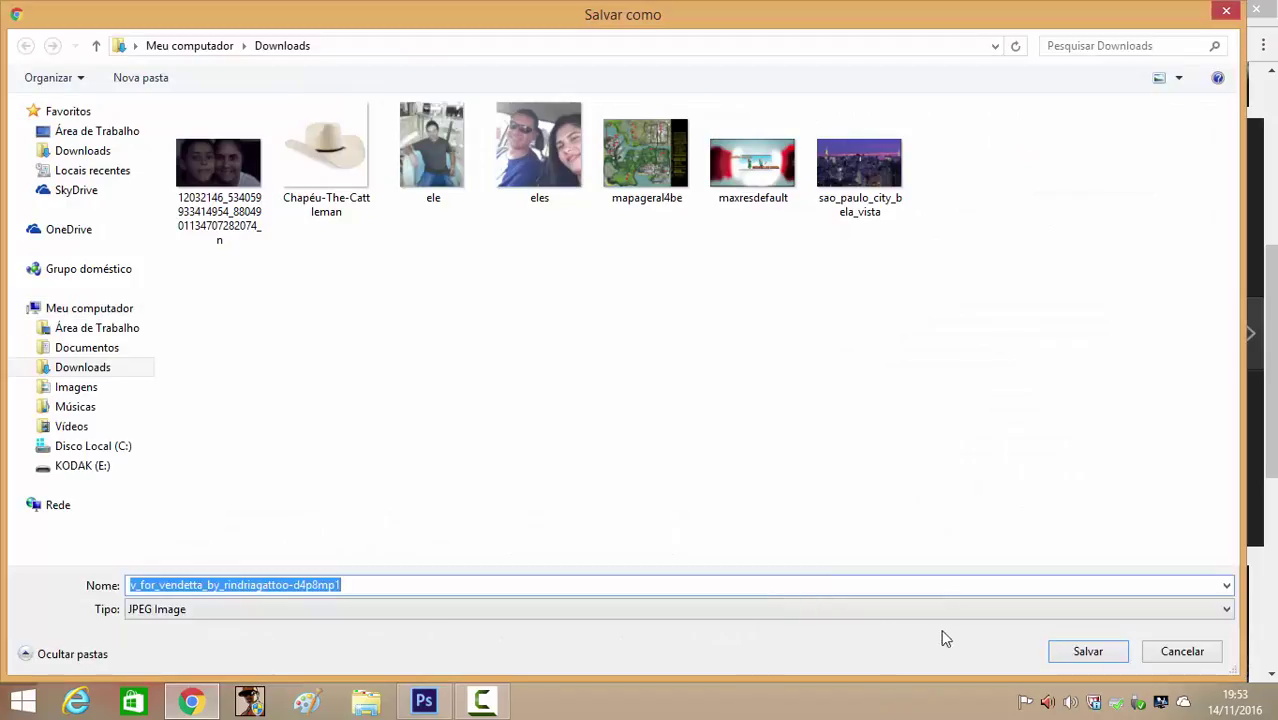
type("w4")
left_click(1082, 649)
- Preview several related mask and rap images and look through the other image results for alternative backgrounds
scroll(955, 400, "up", 1)
left_click(965, 450)
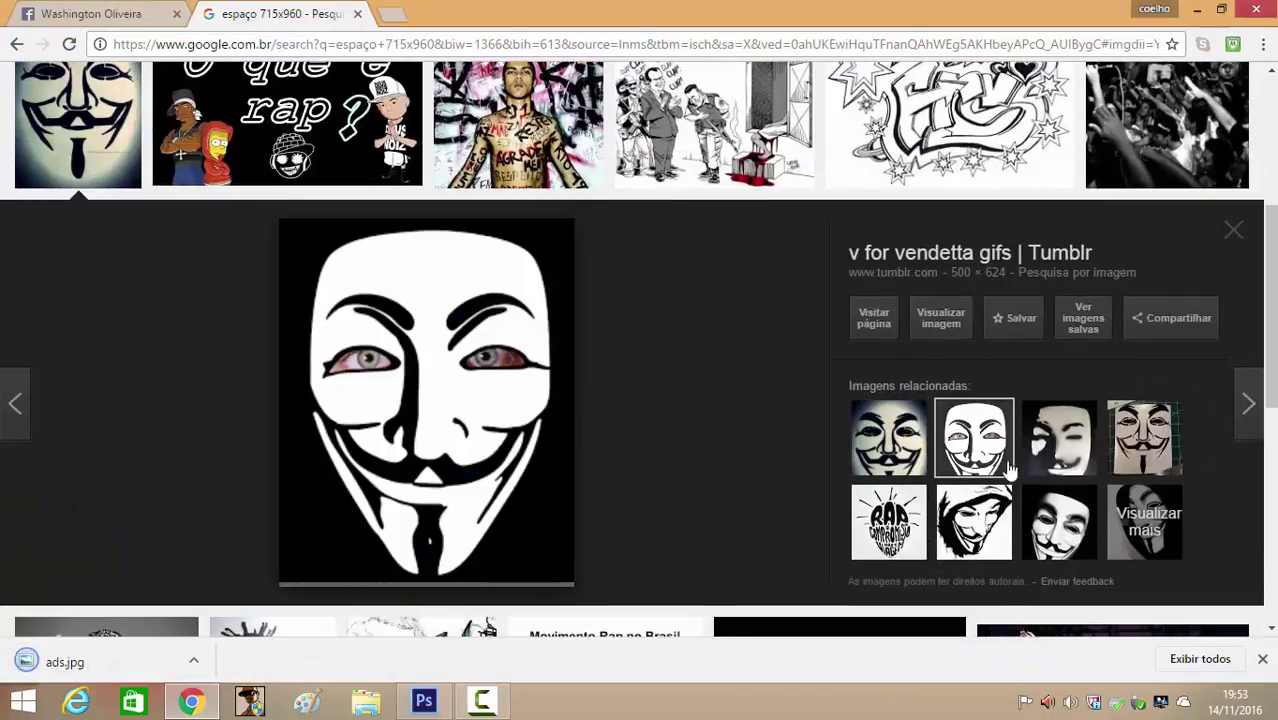
left_click(1058, 450)
scroll(1122, 460, "up", 4)
scroll(1122, 460, "down", 4)
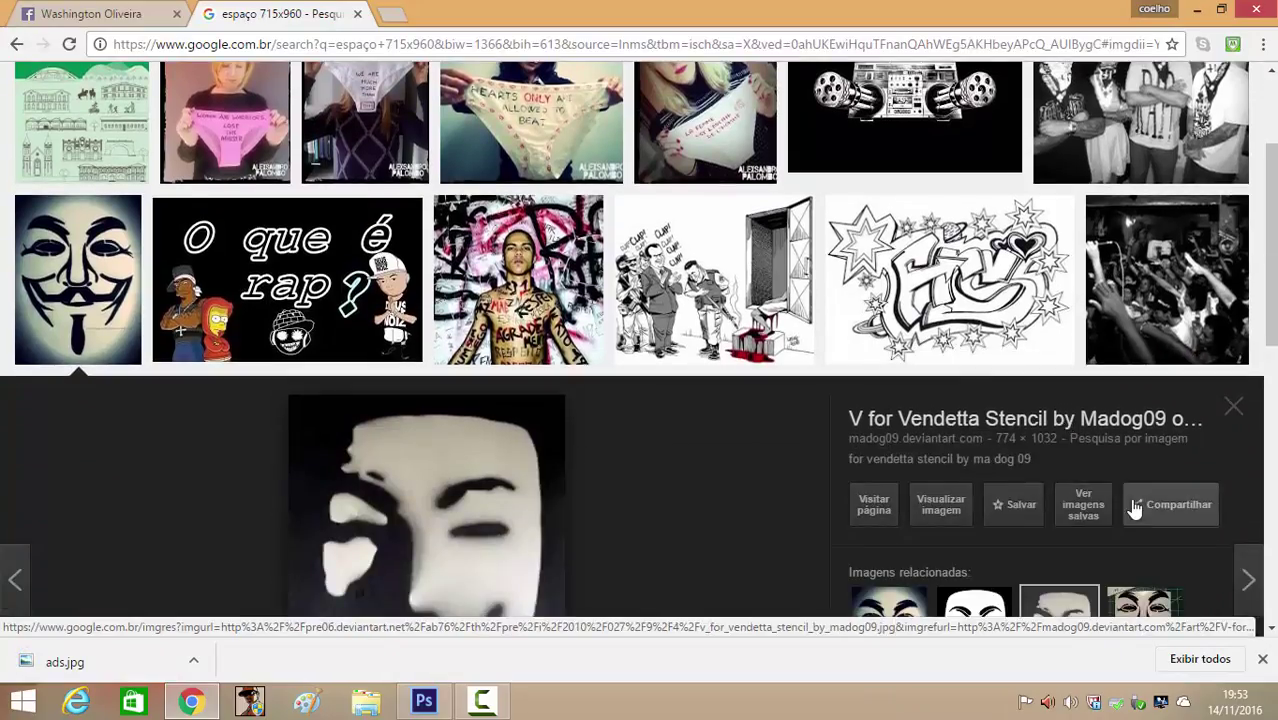
left_click(1145, 437)
left_click(915, 548)
scroll(915, 548, "up", 4)
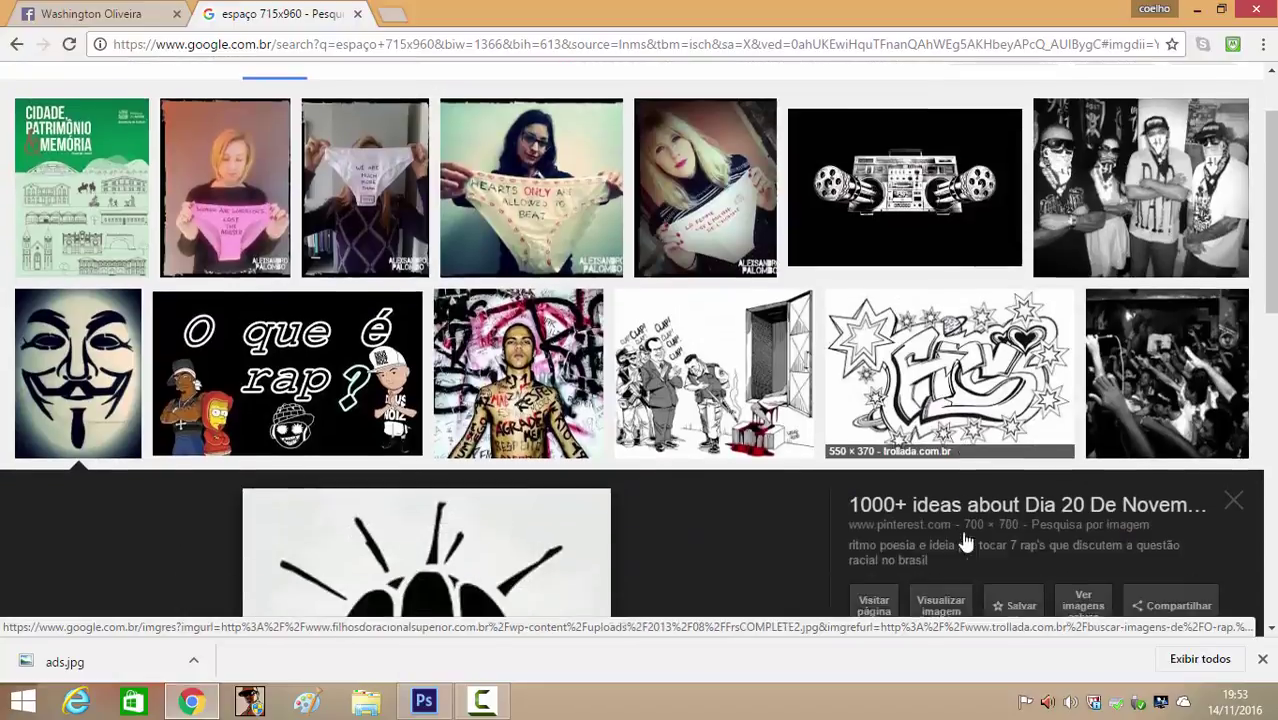
scroll(965, 545, "down", 3)
scroll(963, 540, "down", 3)
- Switch to Photoshop and open the downloaded ads.jpg mask picture
left_click(424, 701)
left_click(63, 13)
left_click(107, 56)
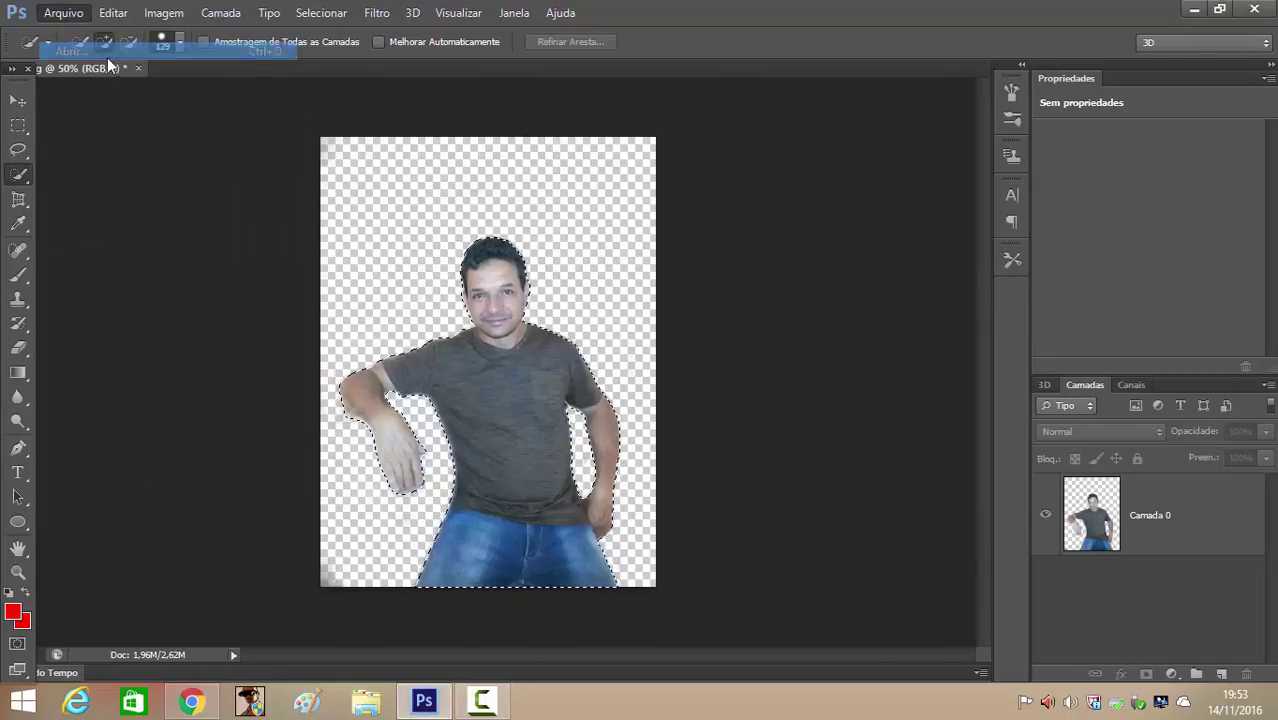
double_click(673, 322)
- Paste the cutout man over the mask and move him down until his jeans meet the picture's lower edge
key("ctrl+v")
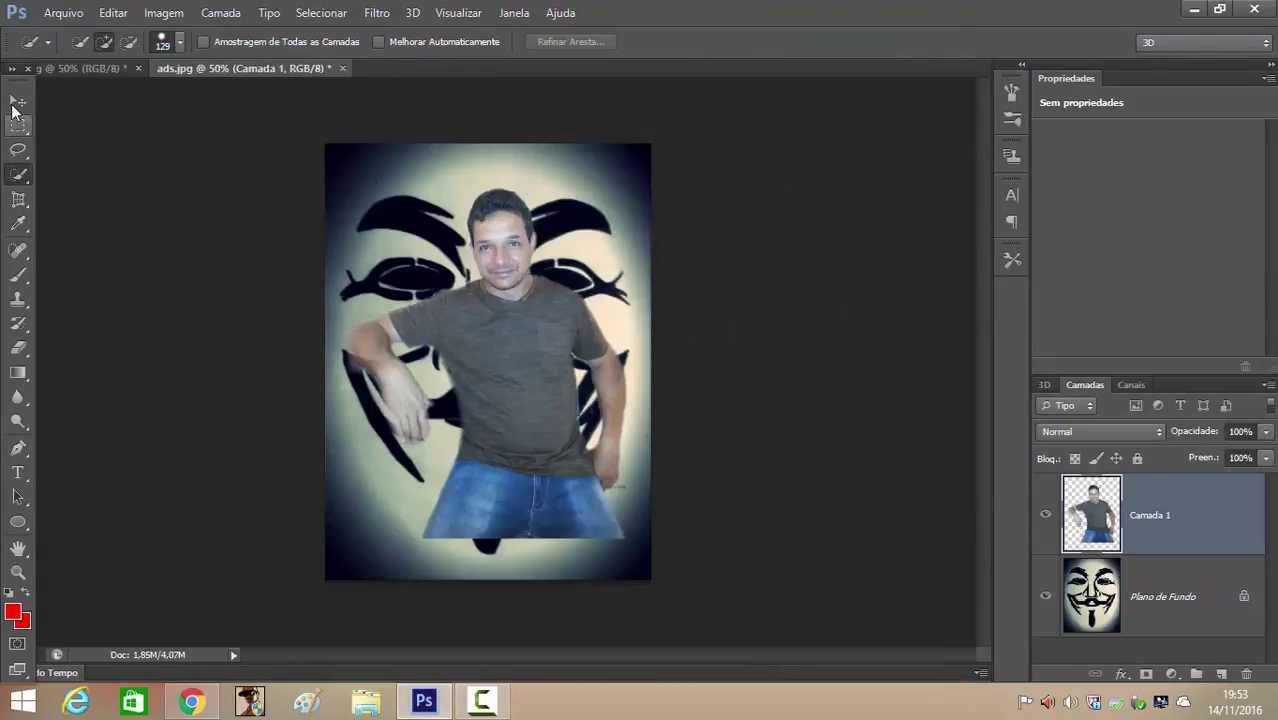
left_click(18, 101)
left_click_drag(507, 360, 499, 402)
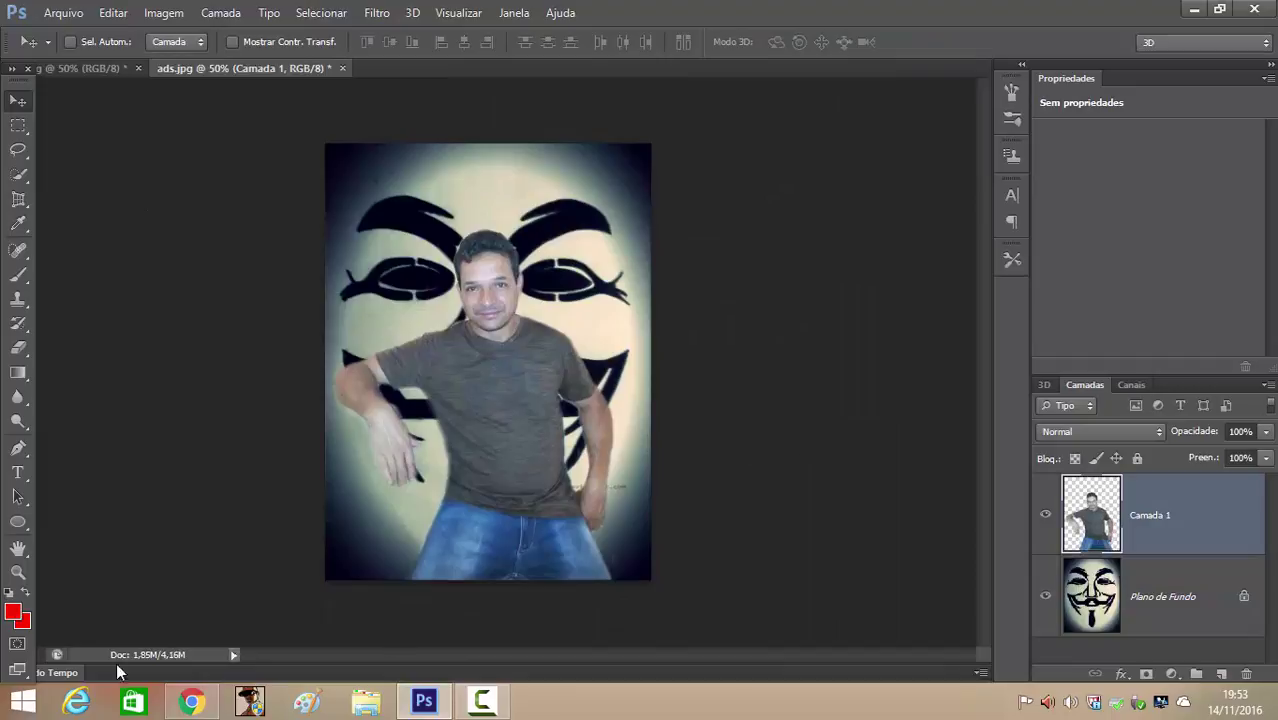
- In a new Chrome tab, search Google for "textos personalizados" and open the Cool Text logo generator site
left_click(191, 700)
key("ctrl+t")
type("google.com.br")
key("Return")
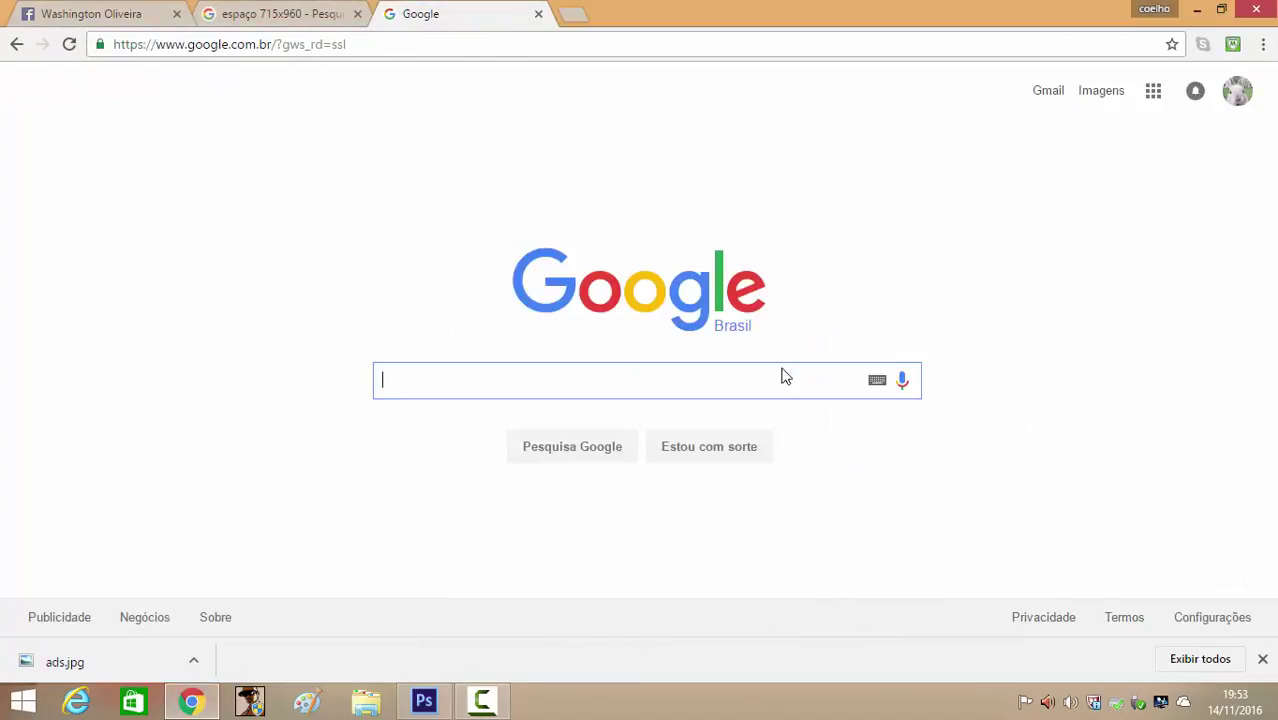
left_click(422, 697)
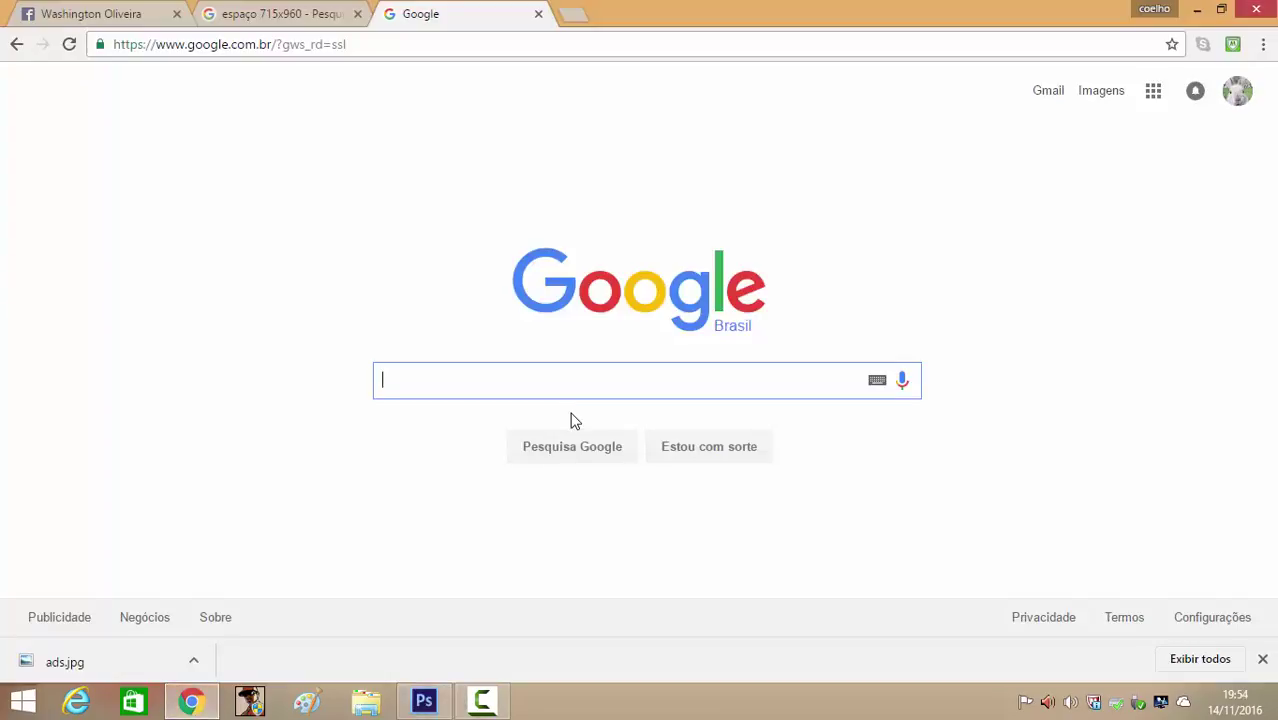
type("textos personalizados")
key("Return")
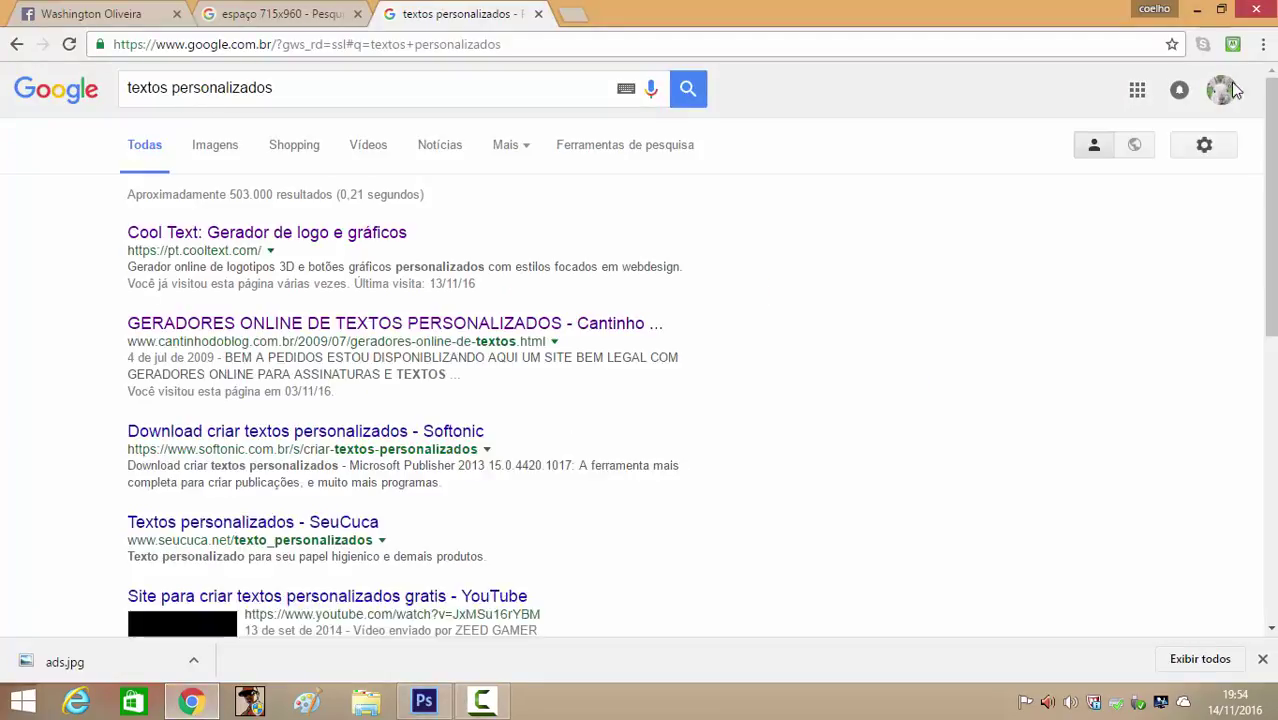
left_click(352, 233)
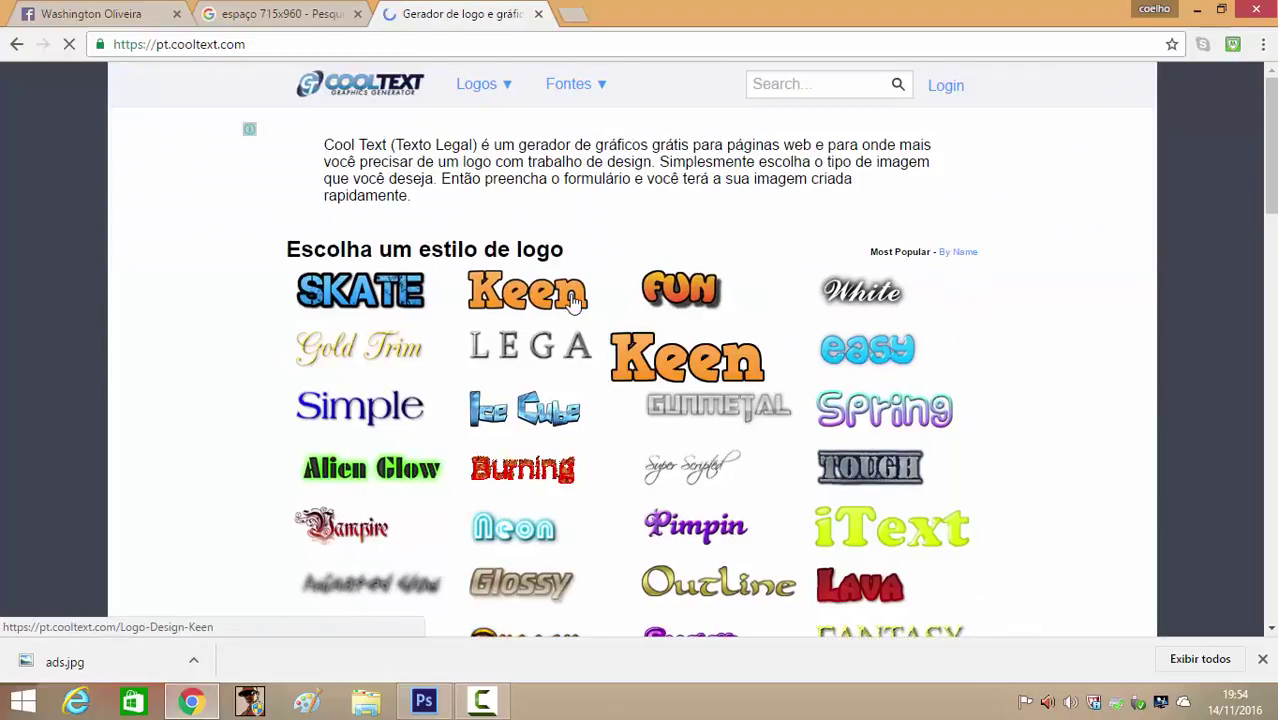
- Choose the Keen logo style and create a logo reading the man's first name followed by "youtuber"
left_click(574, 303)
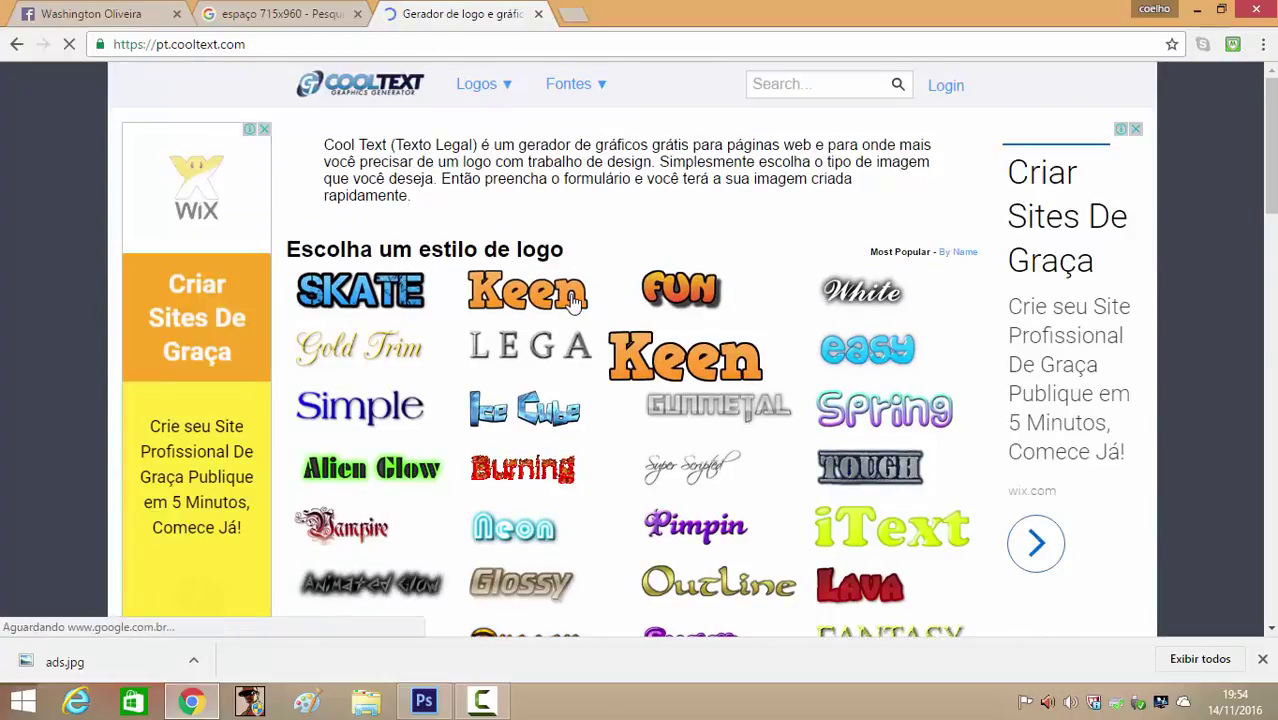
left_click(480, 300)
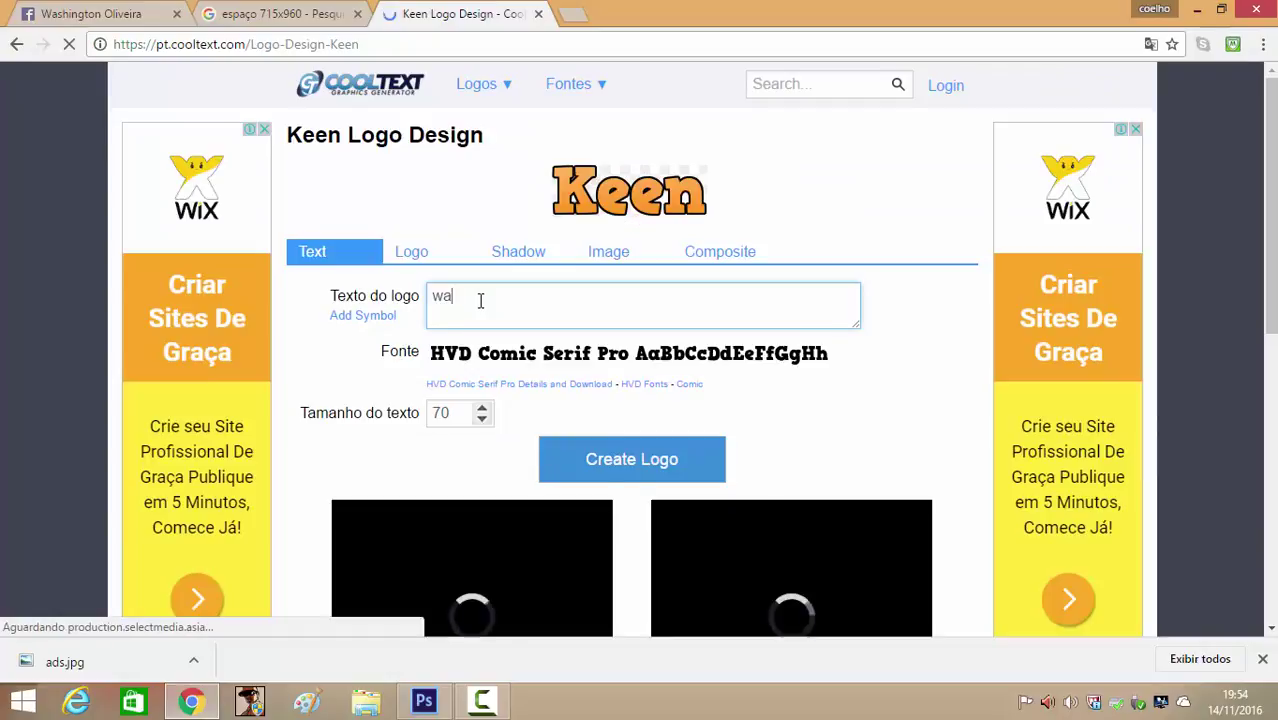
type("ington")
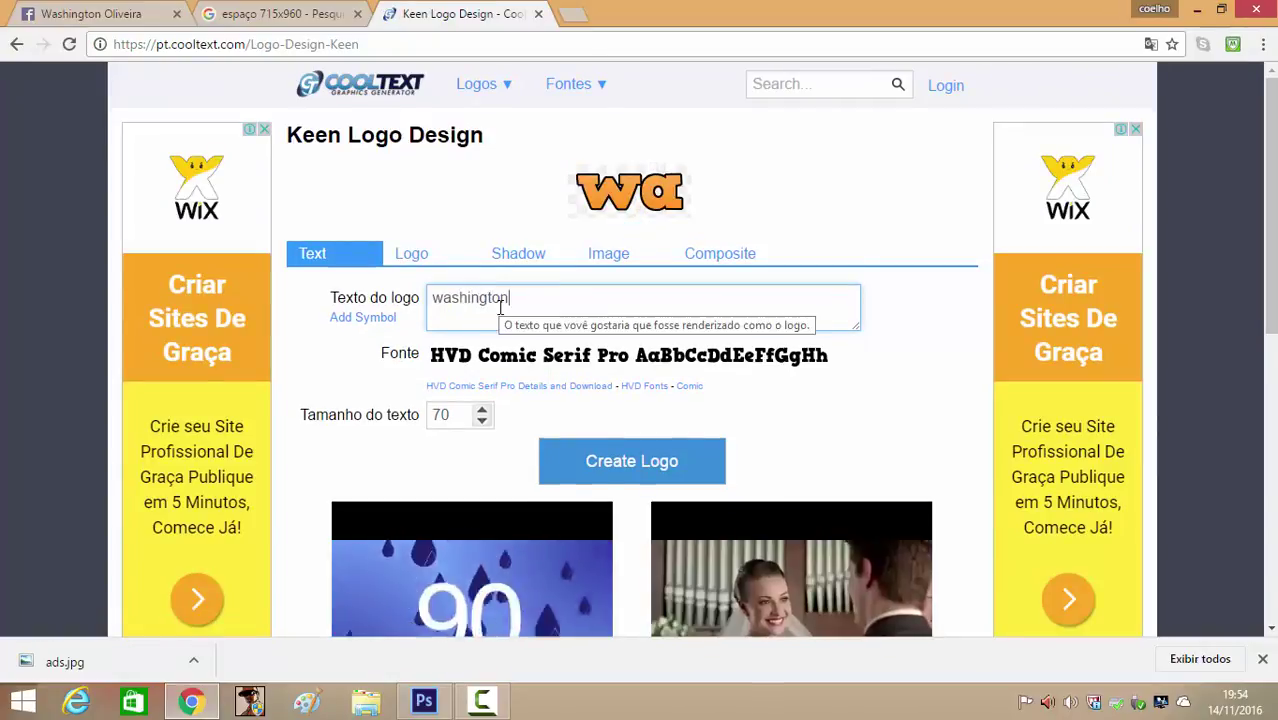
type(" youtuber")
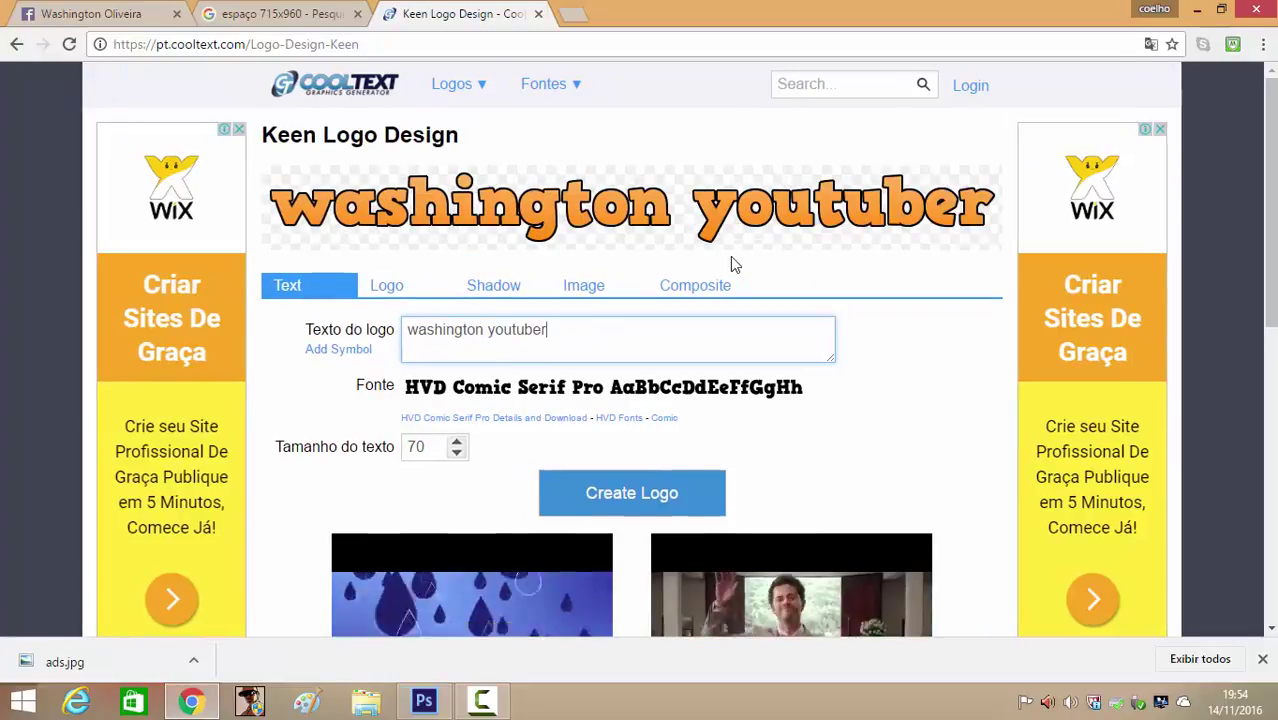
left_click(622, 497)
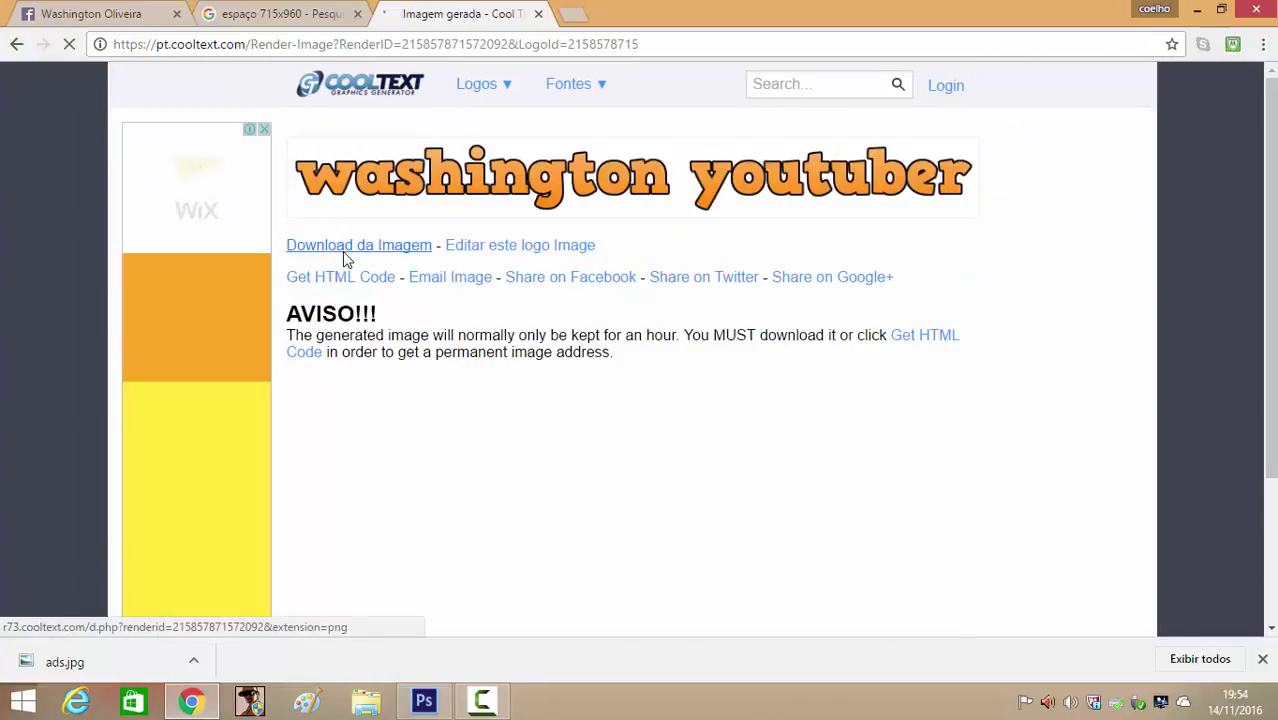
- Download the generated logo image from Cool Text, switch to Photoshop and open cooltext215857871572092.png from the Downloads folder
left_click(345, 247)
left_click(424, 700)
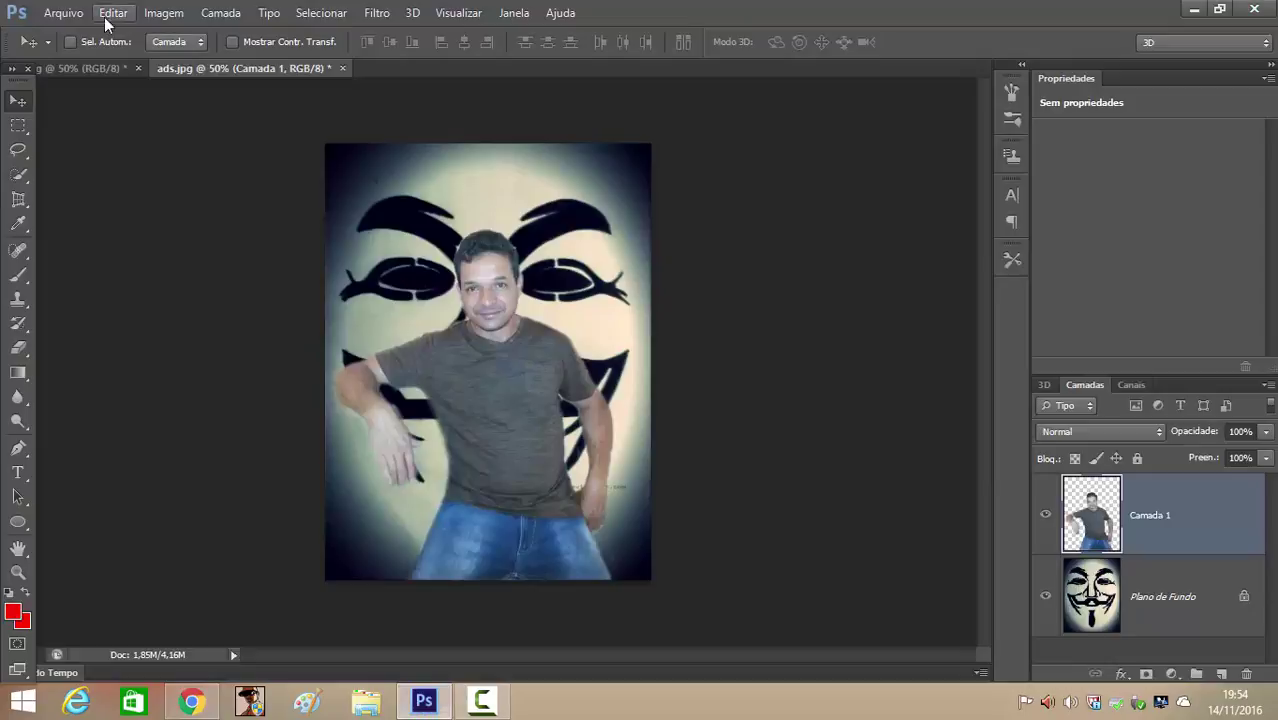
left_click(63, 13)
left_click(85, 48)
type("wa")
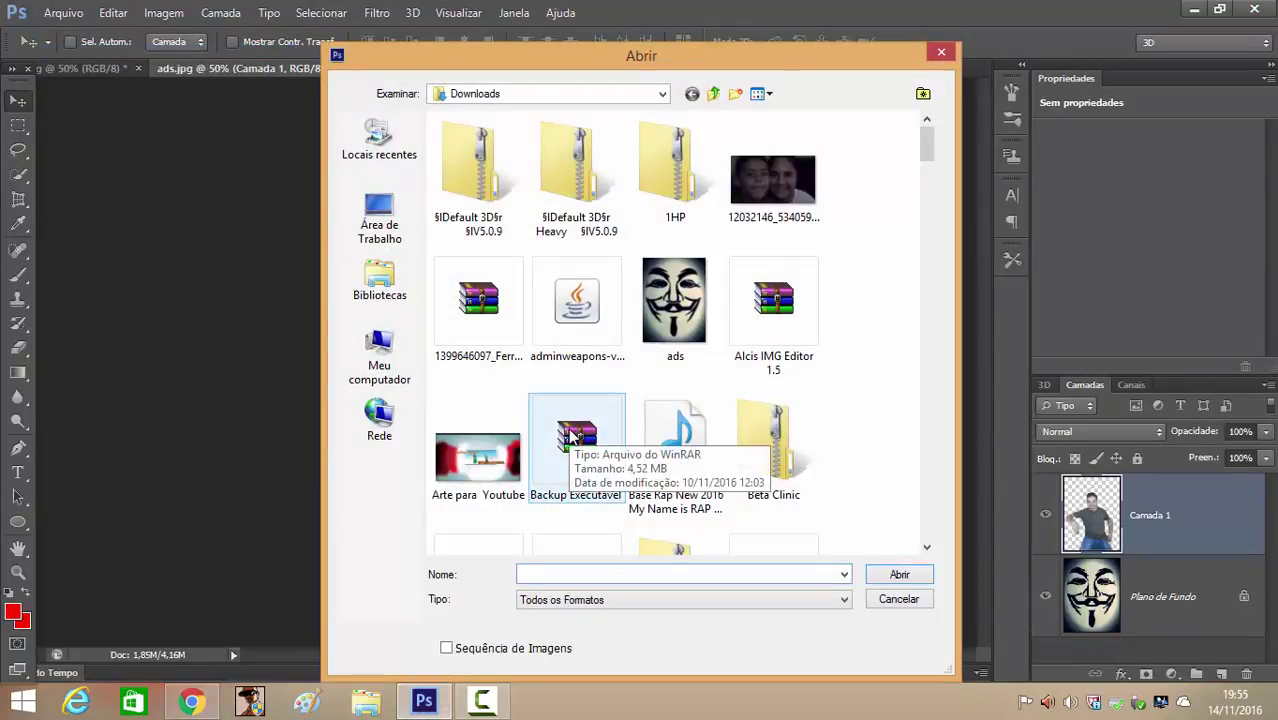
type("c")
left_click(706, 513)
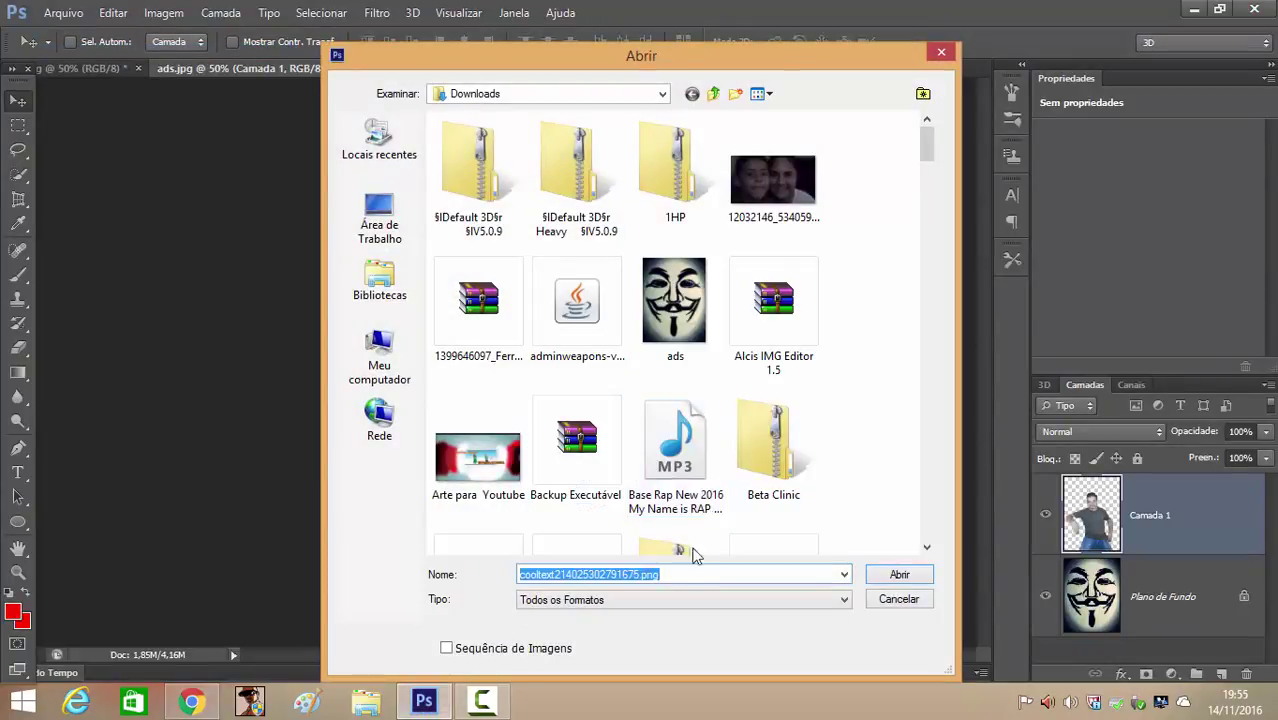
left_click(893, 350)
key("c")
key("c")
key("c")
key("c")
key("c")
key("c")
key("c")
key("c")
key("c")
key("c")
key("c")
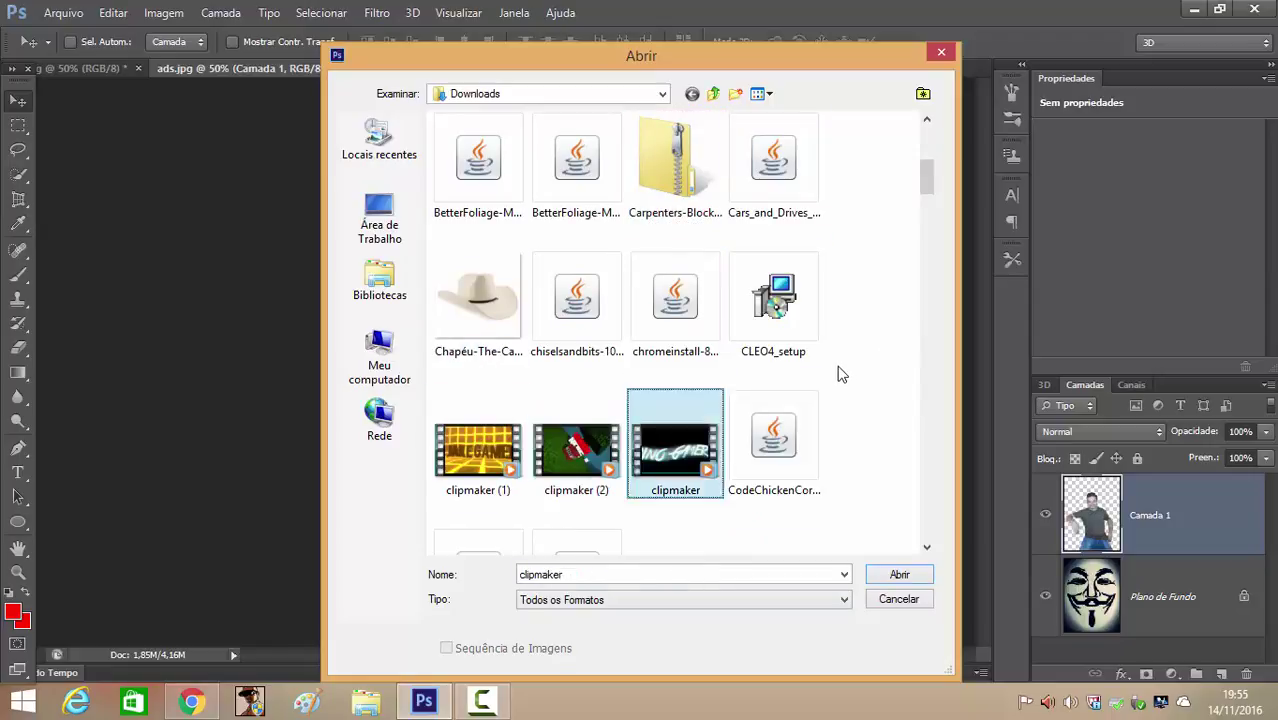
key("Right")
key("Right")
key("Right")
key("Down")
double_click(683, 350)
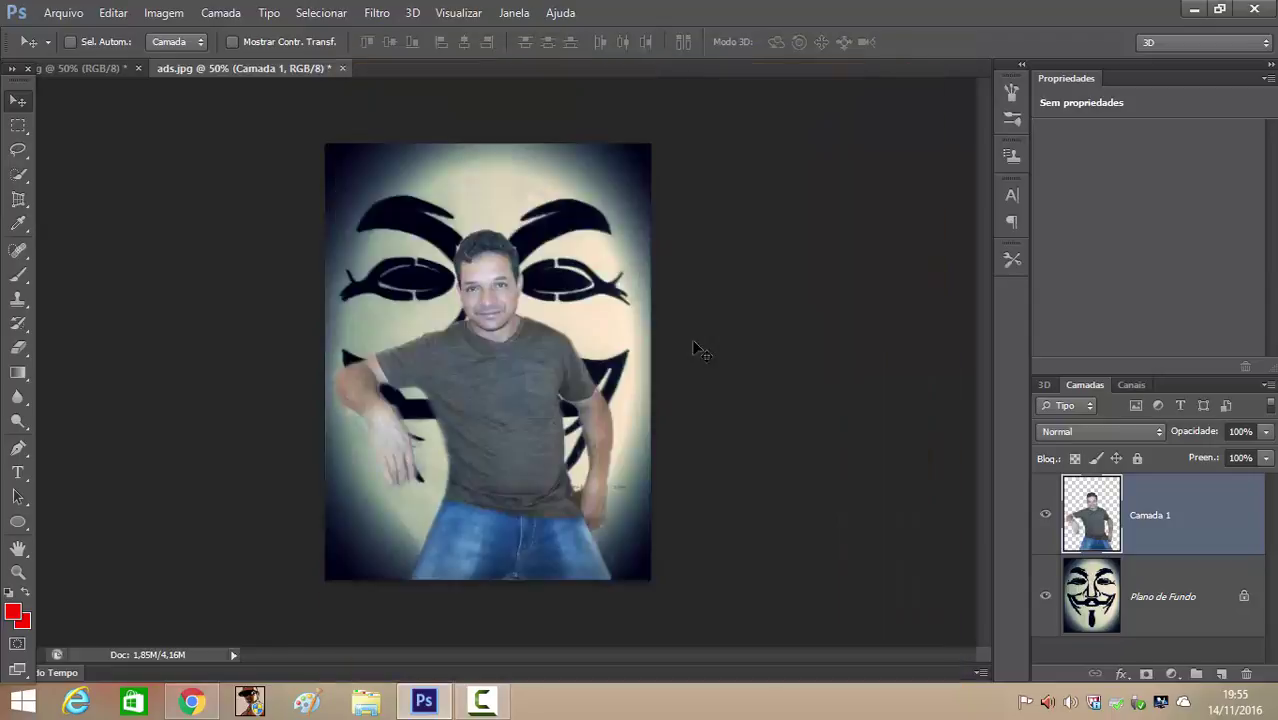
- Try the full-size logo lettering across the man's chest in ads.jpg, and delete the pasted copy
left_click(22, 177)
mouse_move(142, 362)
left_mouse_down()
mouse_move(608, 371)
mouse_move(870, 346)
mouse_move(890, 328)
left_mouse_up()
key("ctrl+c")
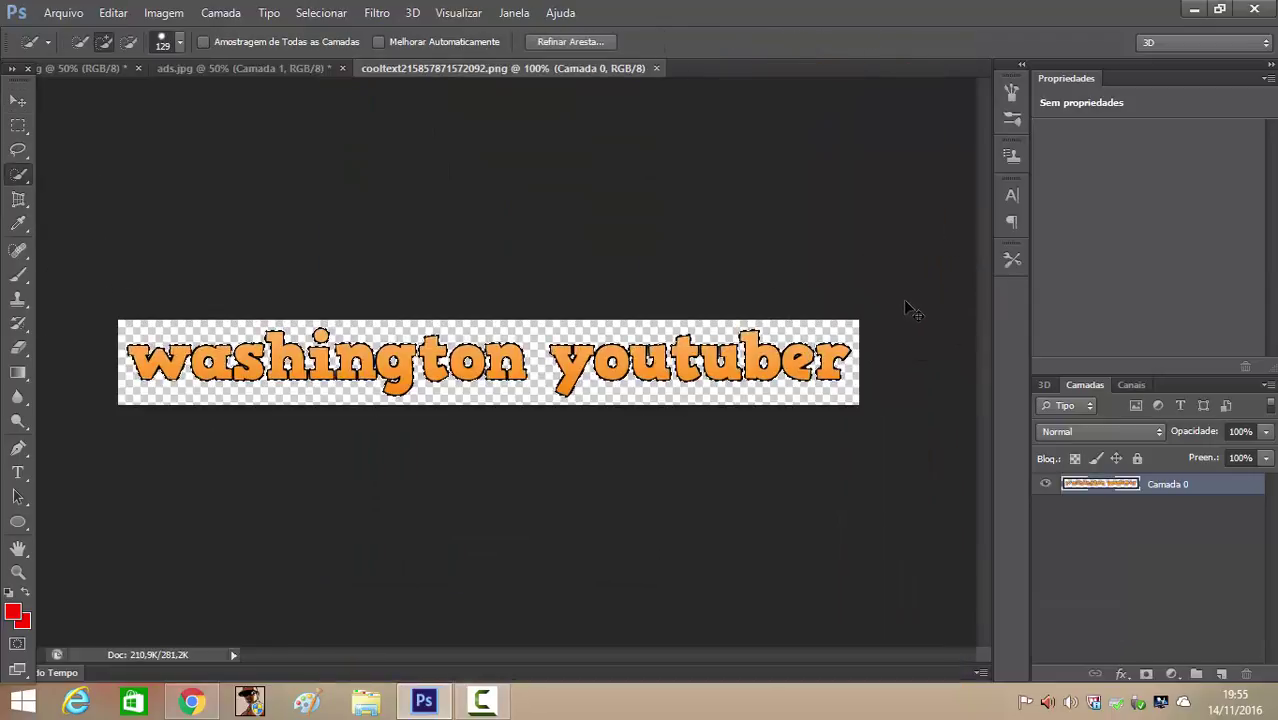
left_click(260, 69)
key("ctrl+v")
left_click(19, 104)
left_click_drag(549, 363, 543, 388)
mouse_move(543, 388)
left_mouse_down()
mouse_move(514, 390)
mouse_move(530, 393)
left_mouse_up()
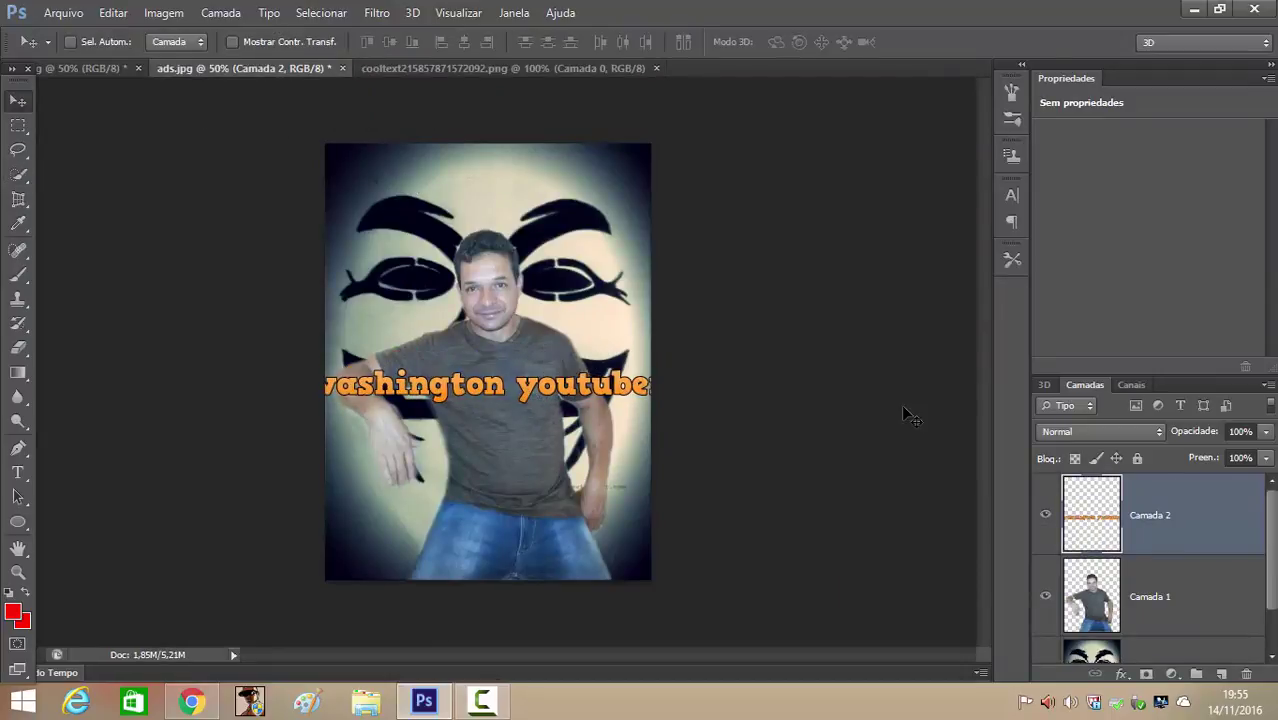
key("Delete")
- Set the cooltext logo image's width to 600 pixels without constraining proportions
left_click(510, 70)
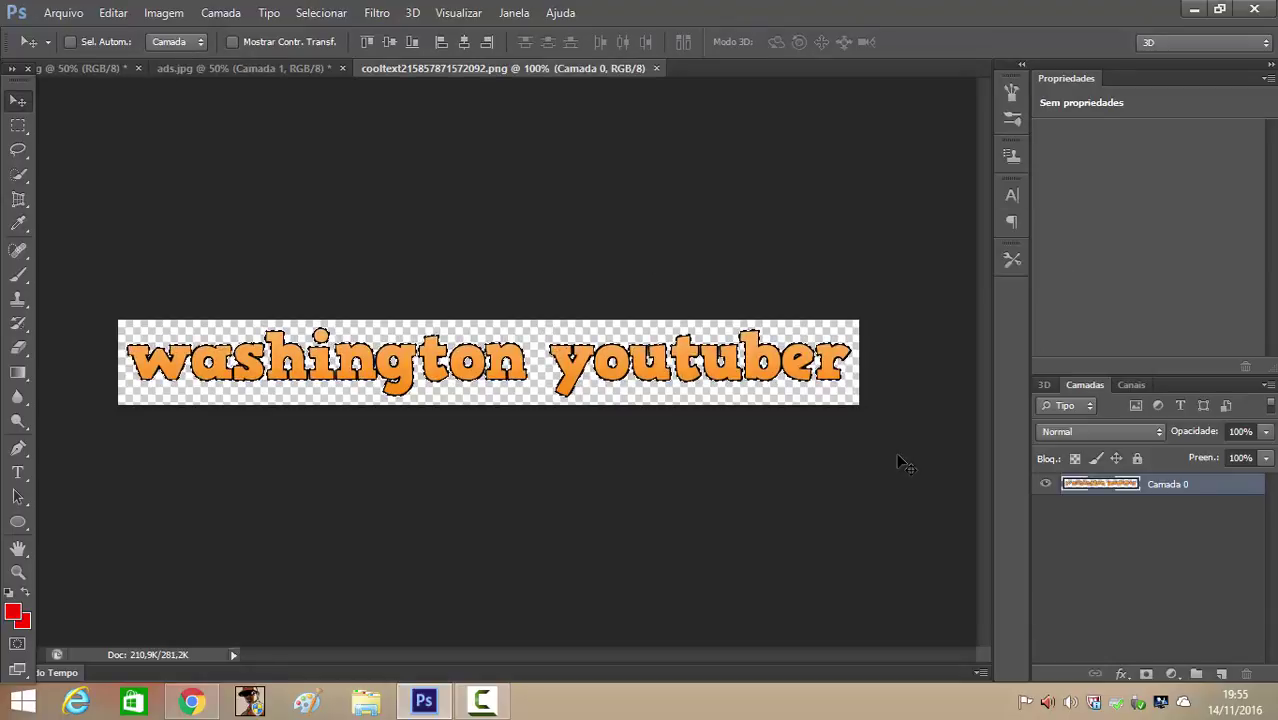
left_click(168, 14)
left_click(318, 149)
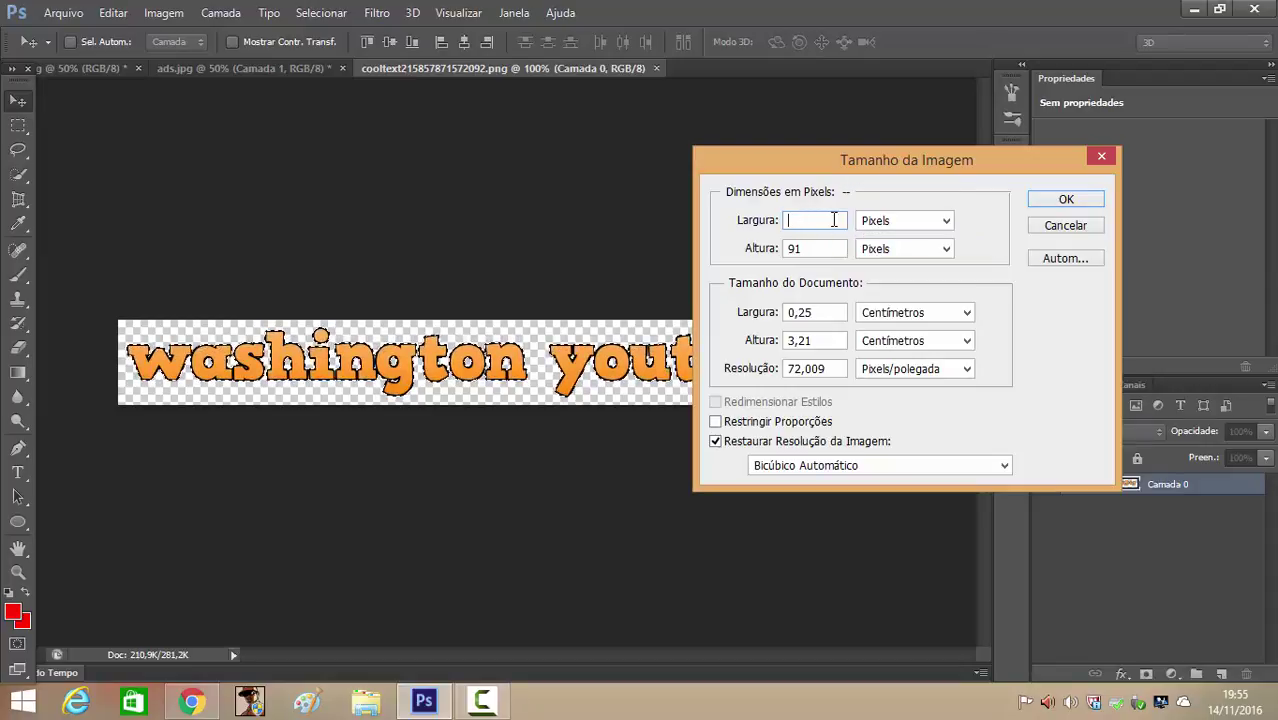
key("Return")
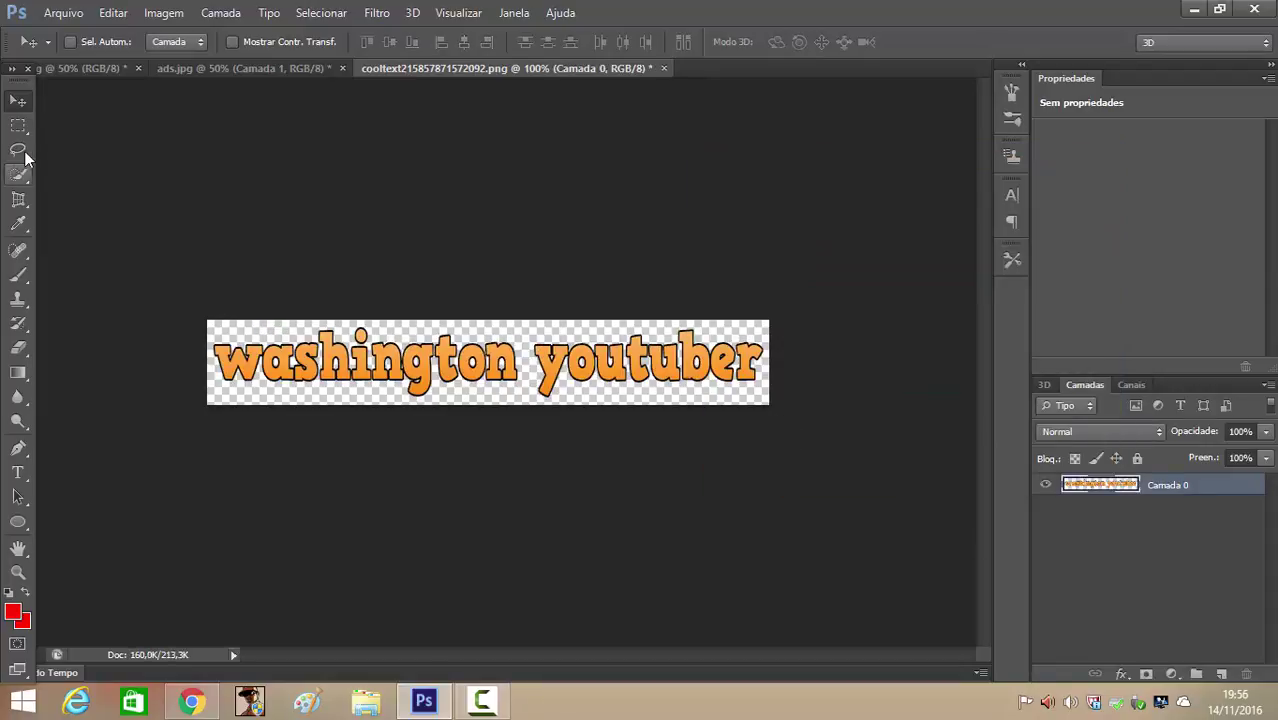
- Copy the 600-pixel-wide logo lettering, try it in ads.jpg, and undo the paste
left_click(18, 174)
left_click(294, 346)
key("ctrl+c")
left_click(243, 68)
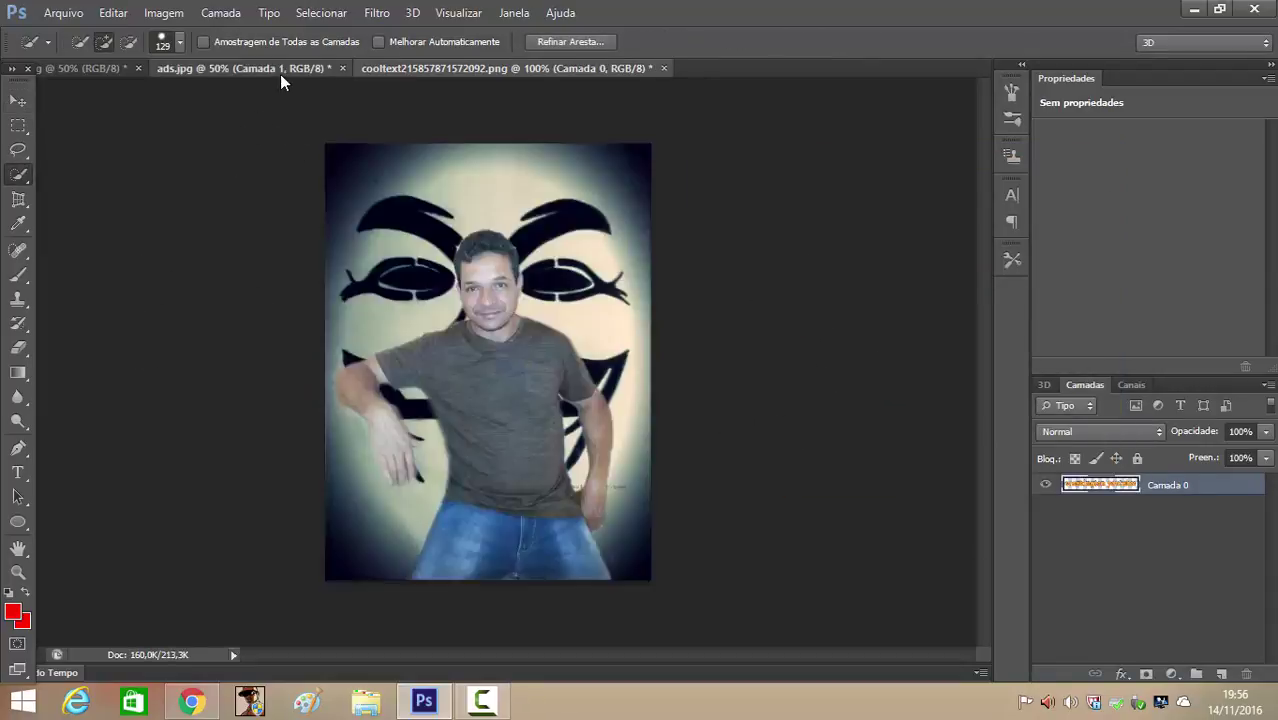
key("ctrl+v")
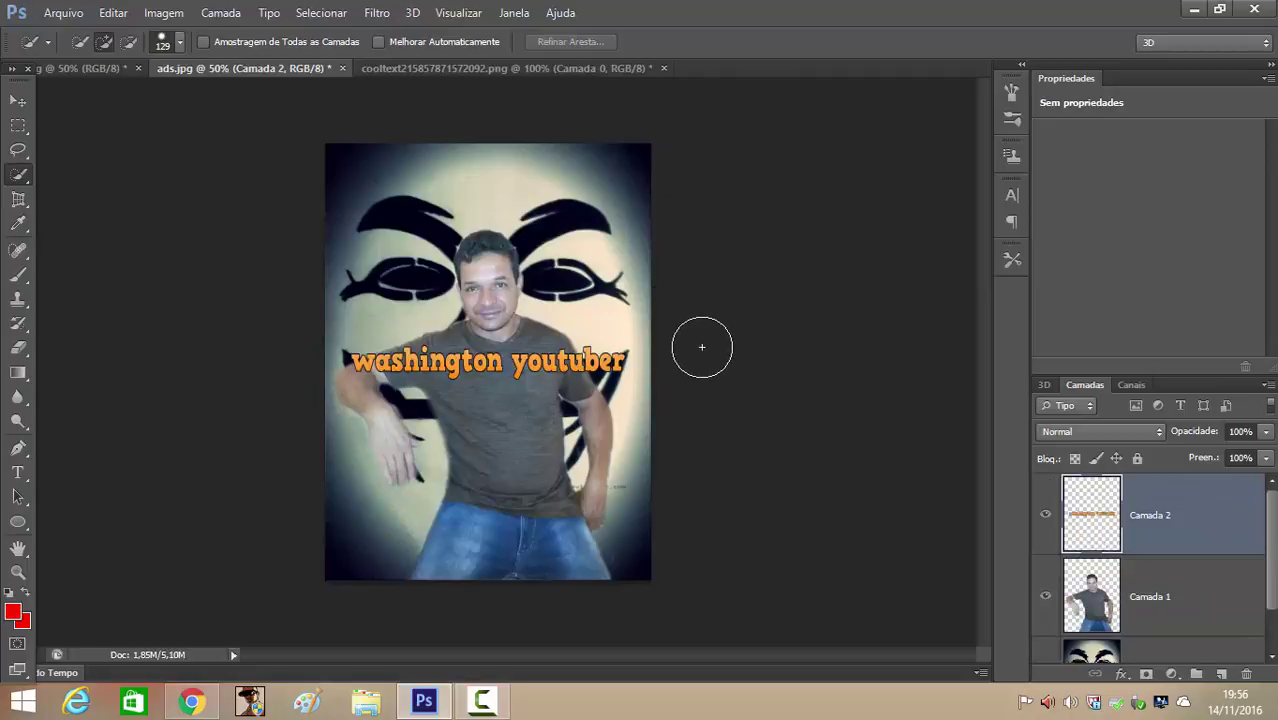
key("ctrl+z")
- Return to the cooltext logo image and set its width to 650 pixels
left_click(449, 70)
left_click(113, 12)
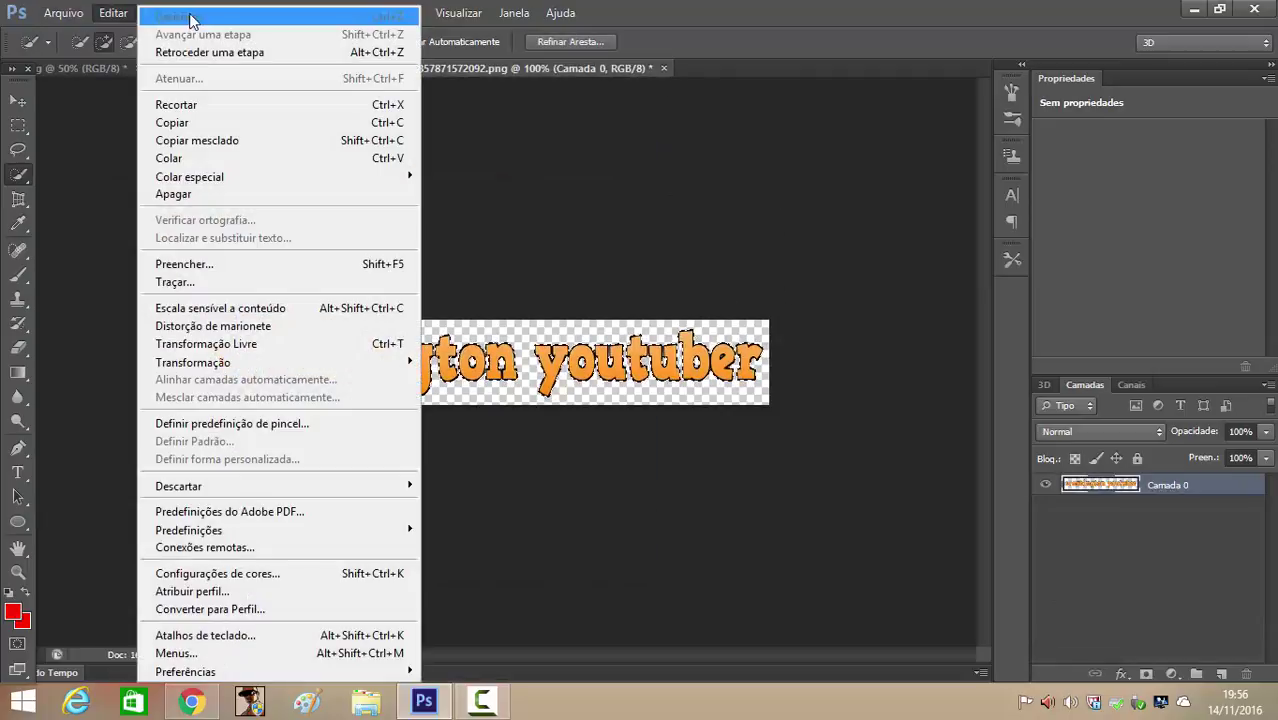
left_click(347, 134)
left_click(163, 12)
left_click(228, 211)
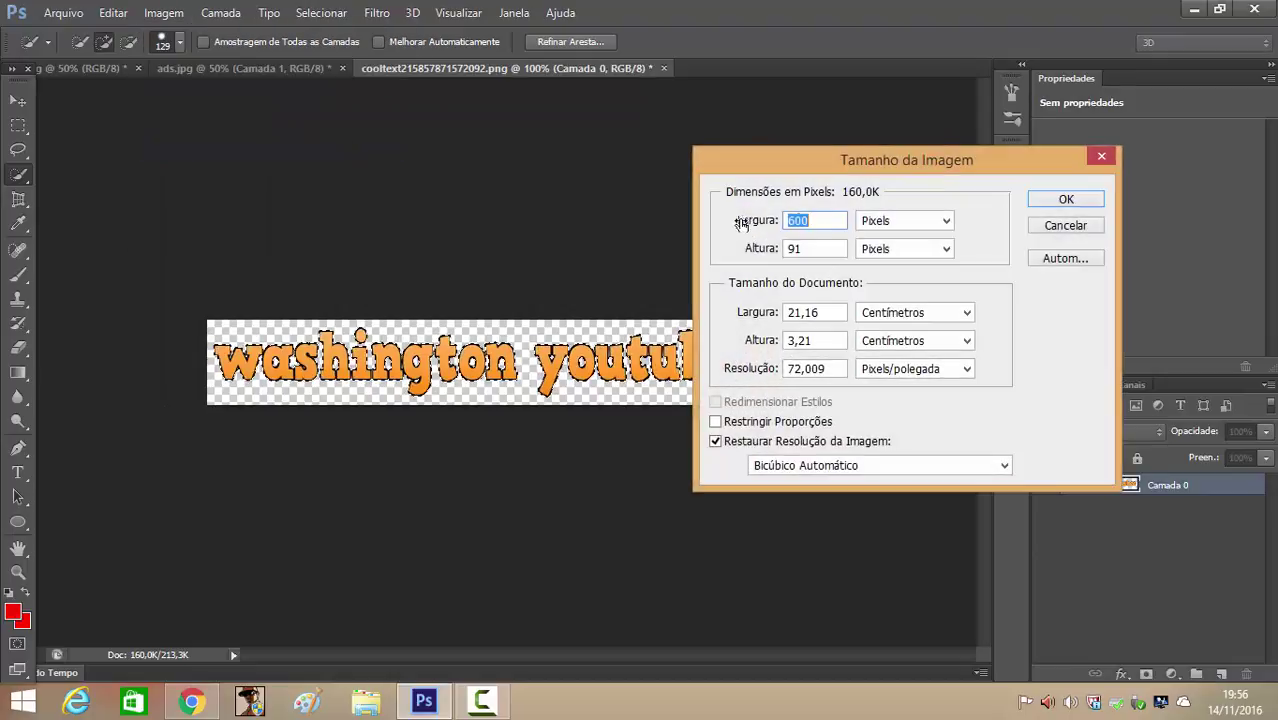
key("BackSpace")
key("BackSpace")
type("50")
key("Return")
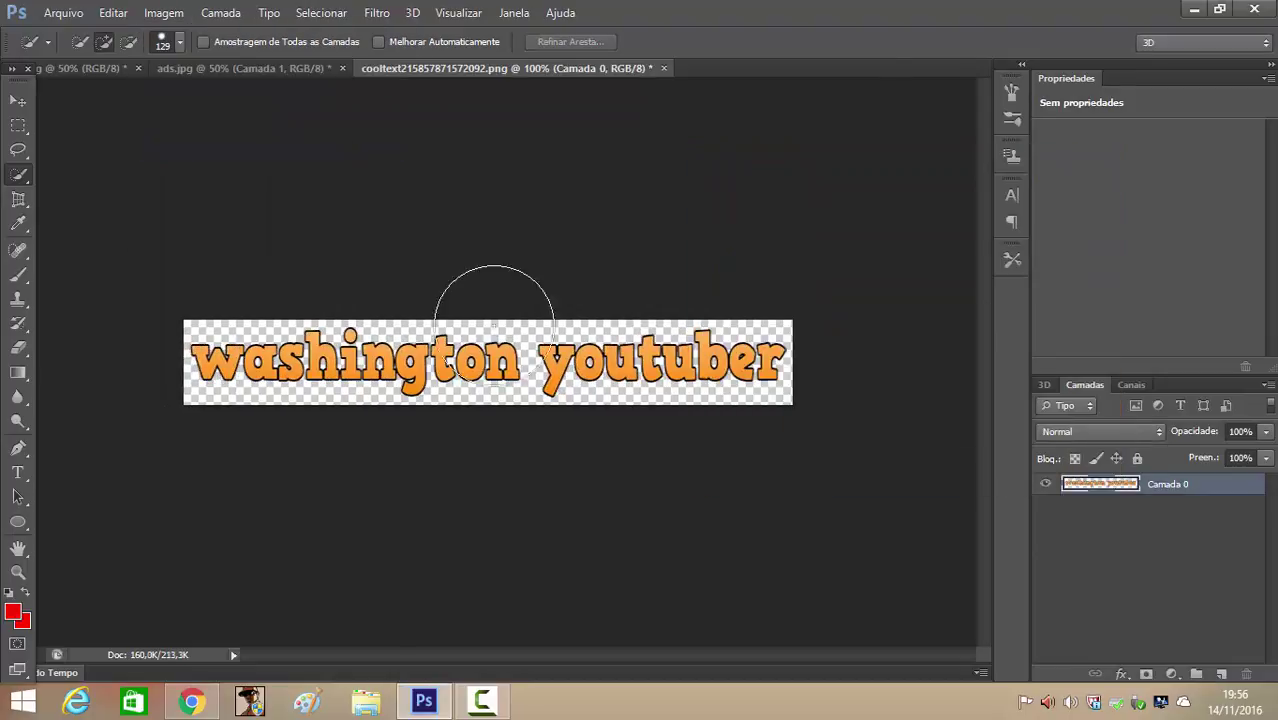
- Copy the whole 650-pixel-wide logo, paste it into ads.jpg and move it slightly down across the man's chest
key("ctrl+a")
key("ctrl+c")
left_click(250, 68)
key("ctrl+v")
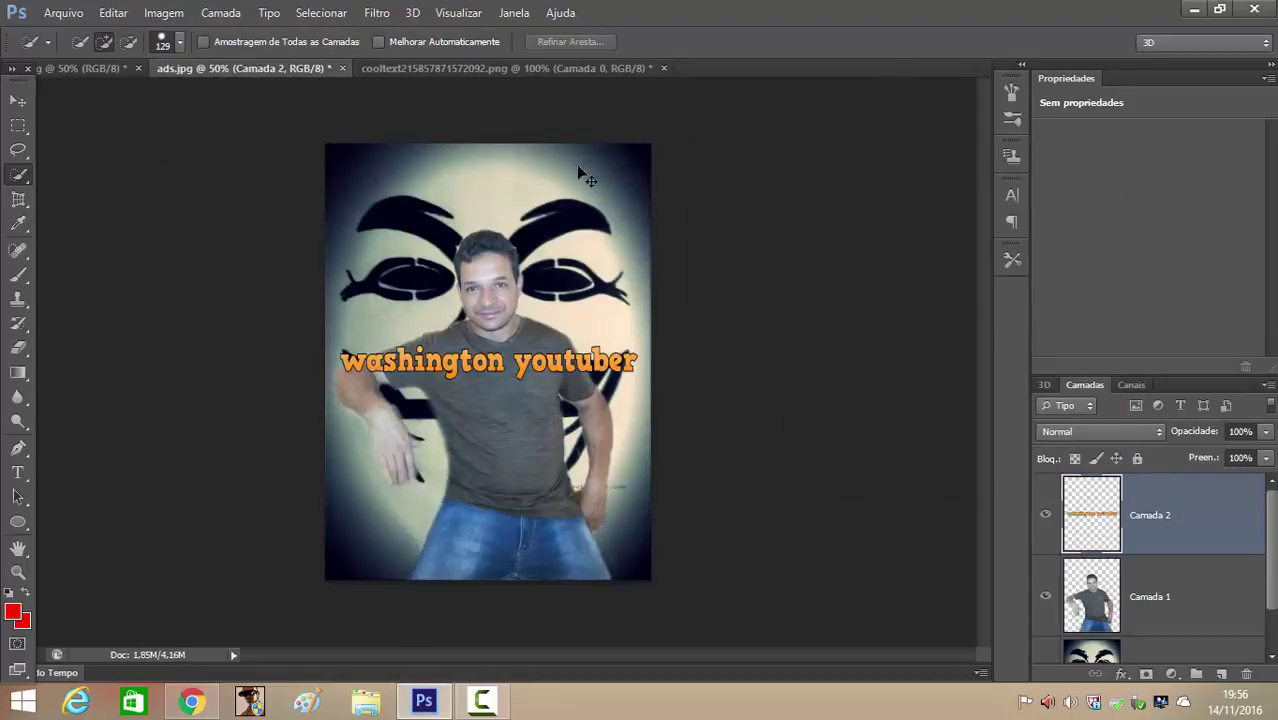
key("v")
left_click_drag(618, 374, 618, 388)
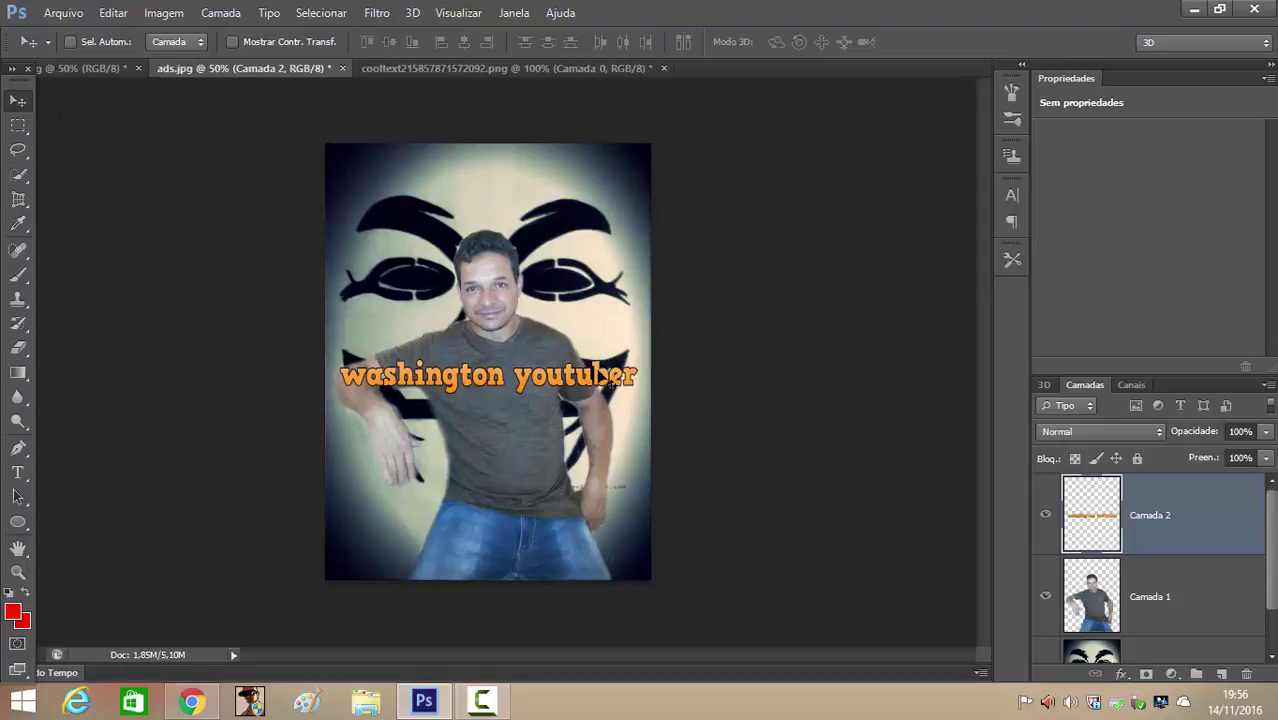
left_click(20, 373)
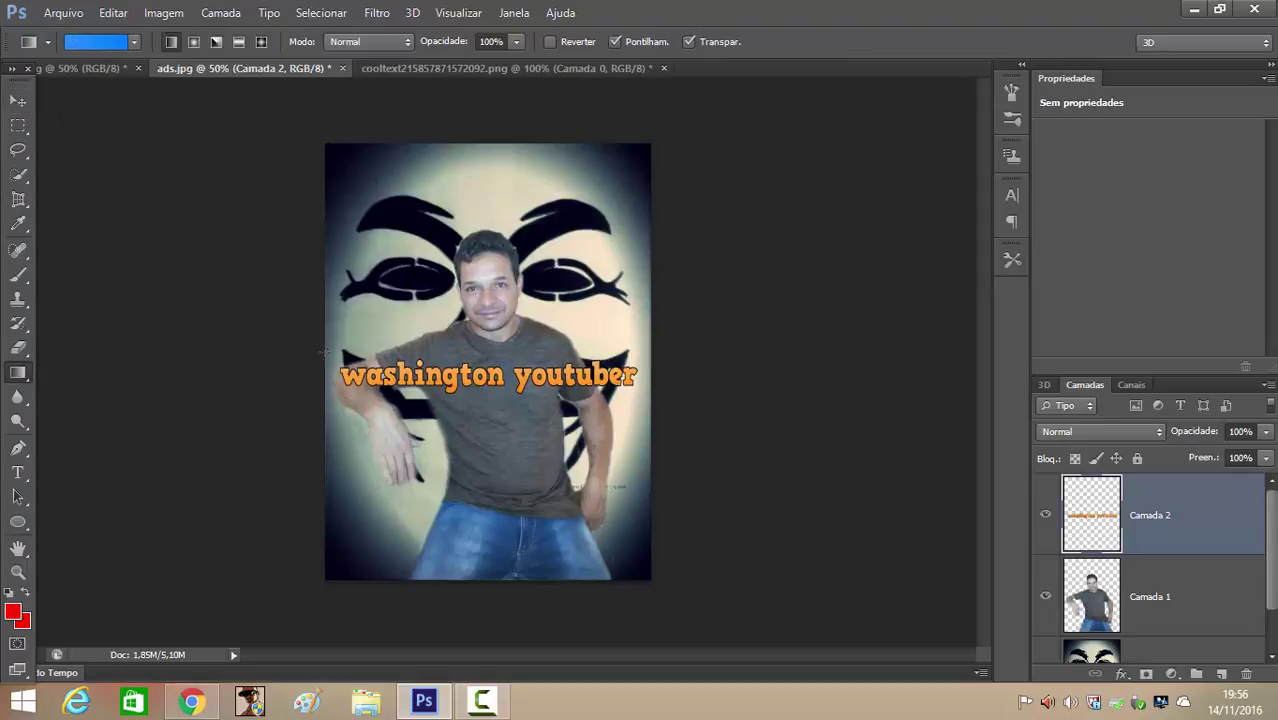
left_click_drag(634, 347, 634, 348)
key("ctrl+z")
- Switch to the Brush tool, add a new empty layer and place it directly beneath the logo layer
key("b")
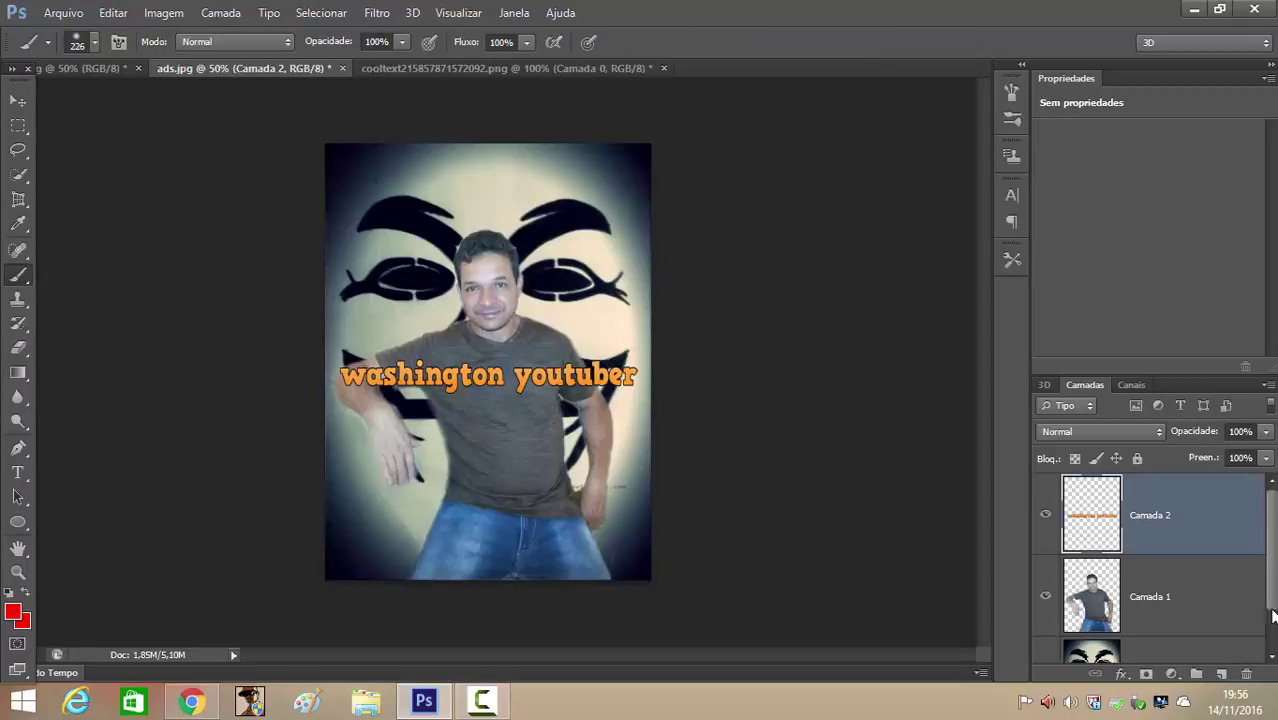
left_click(1222, 675)
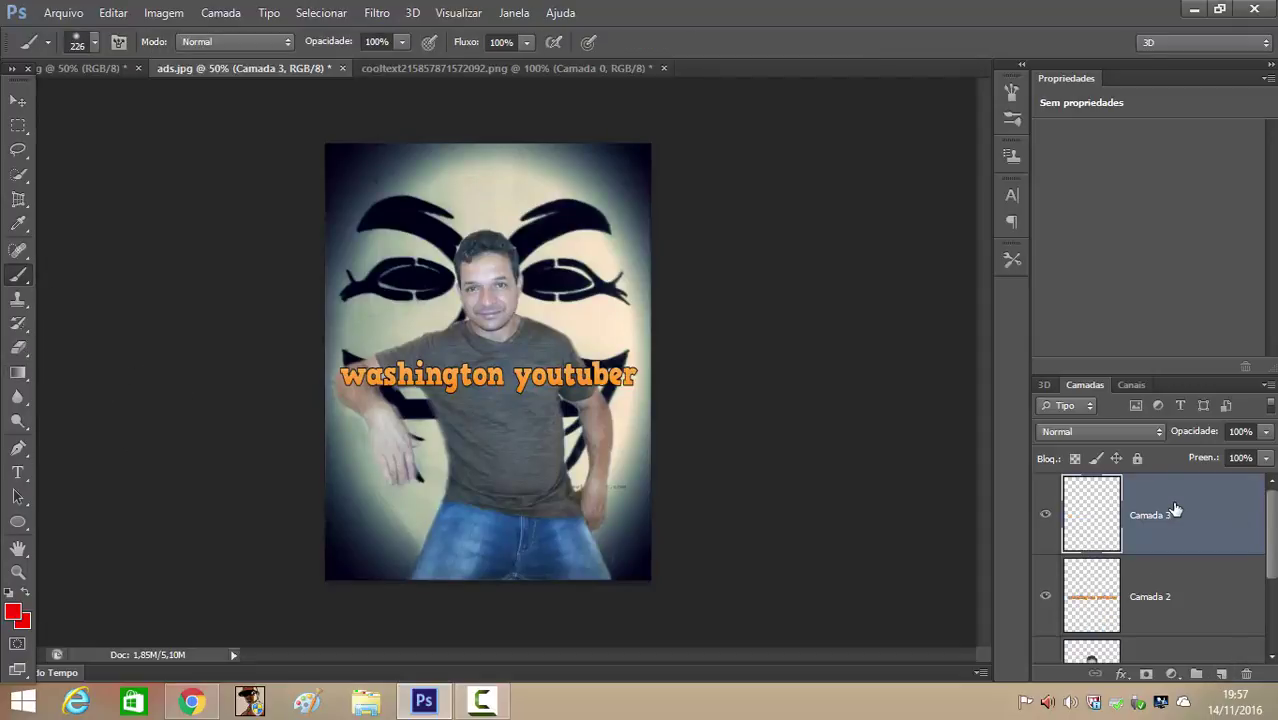
left_click_drag(1175, 510, 1178, 610)
double_click(1178, 610)
left_click(1121, 176)
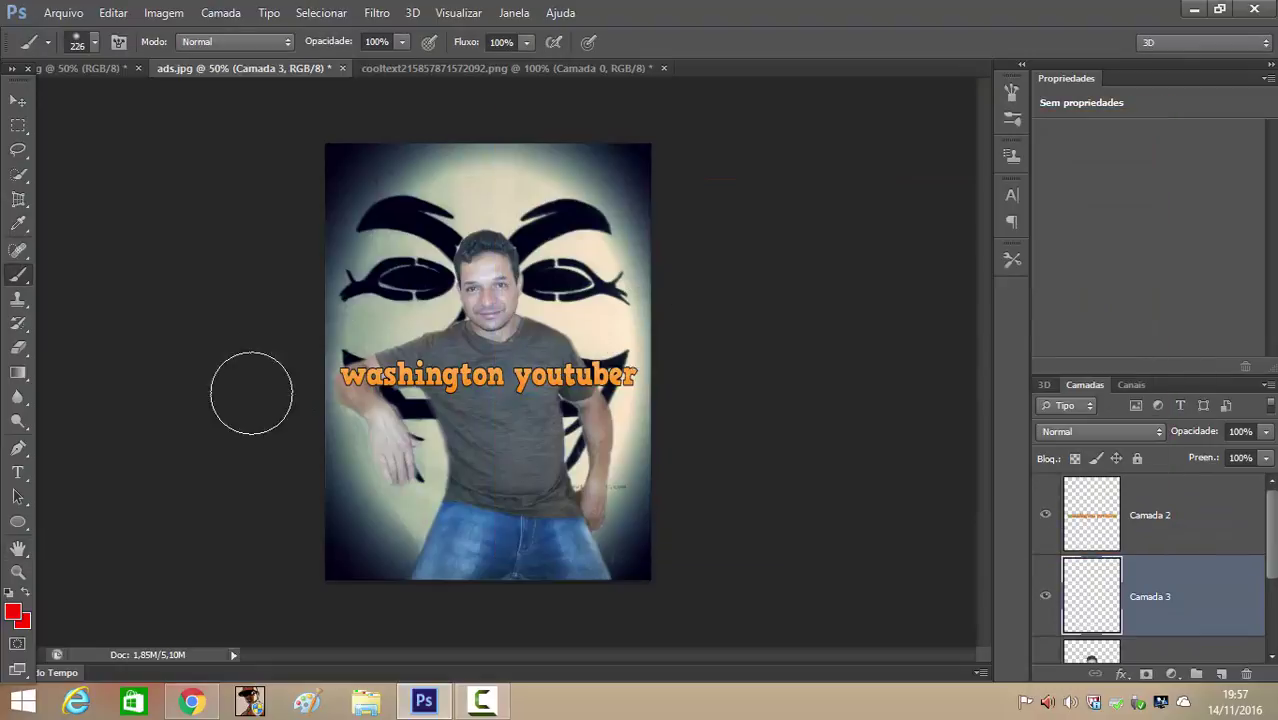
- Try a soft red 226 px brush band behind the logo text, and undo the stroke
left_click_drag(338, 375, 665, 380)
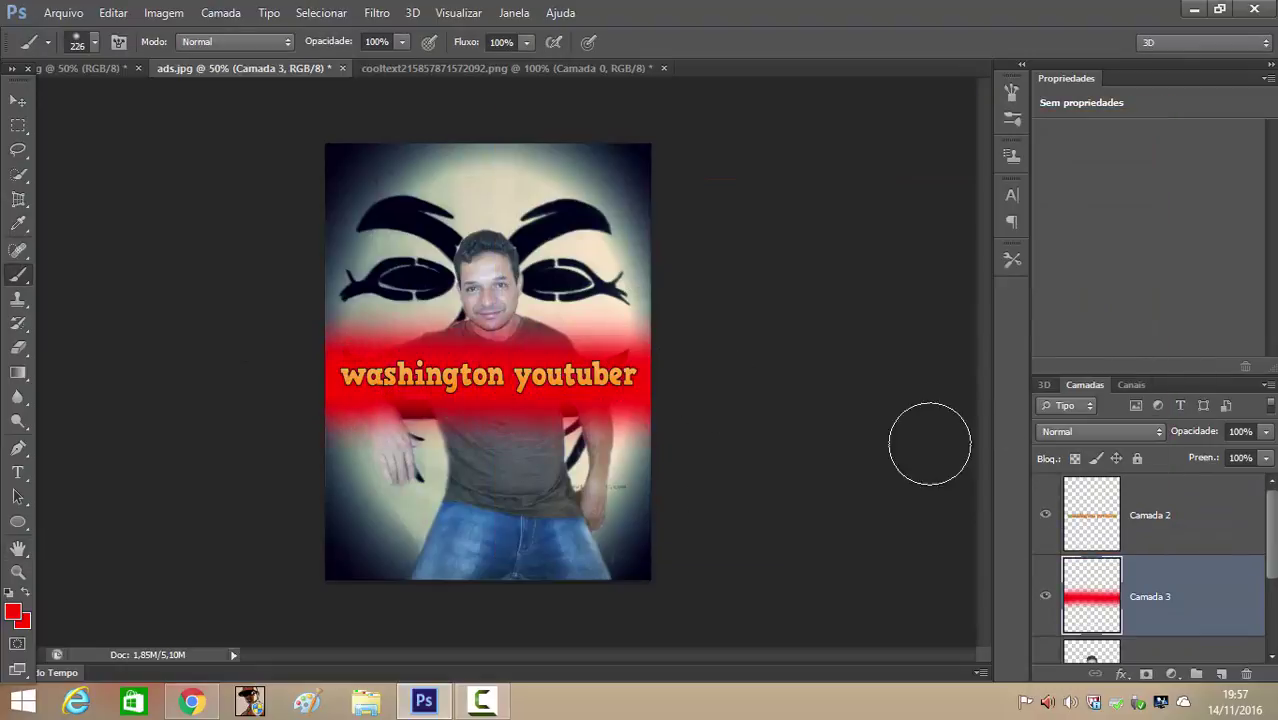
key("ctrl+alt+z")
key("ctrl+alt+z")
- Set the brush size to 147 px and the foreground colour to b6bcb6, and paint a soft grey band behind the logo text
left_click(95, 42)
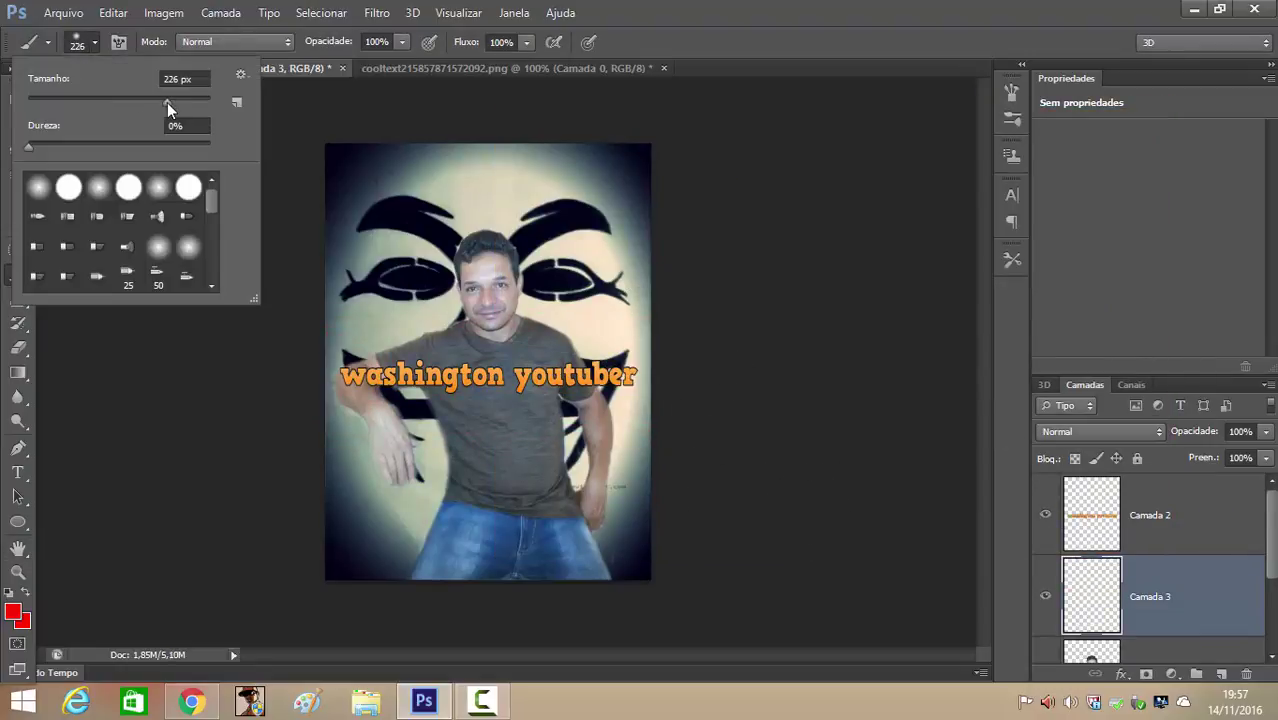
left_click(13, 613)
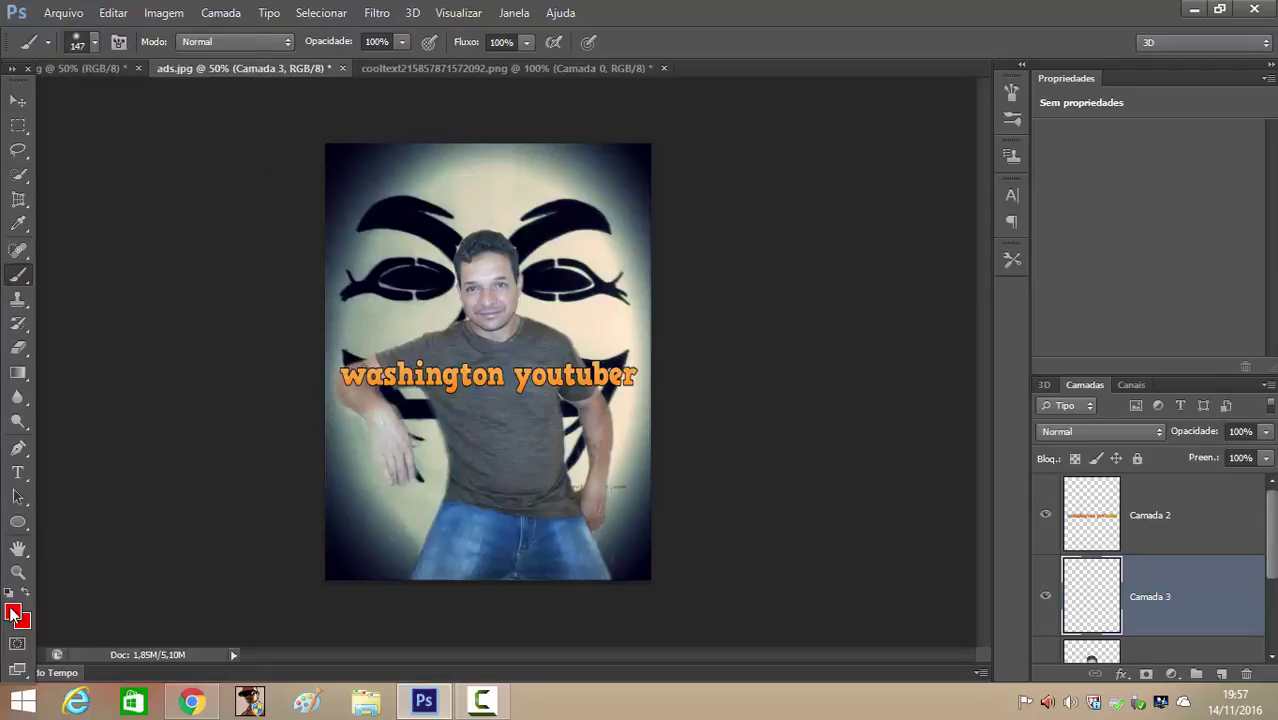
left_click(14, 614)
left_click(792, 538)
left_click(634, 553)
left_click(540, 440)
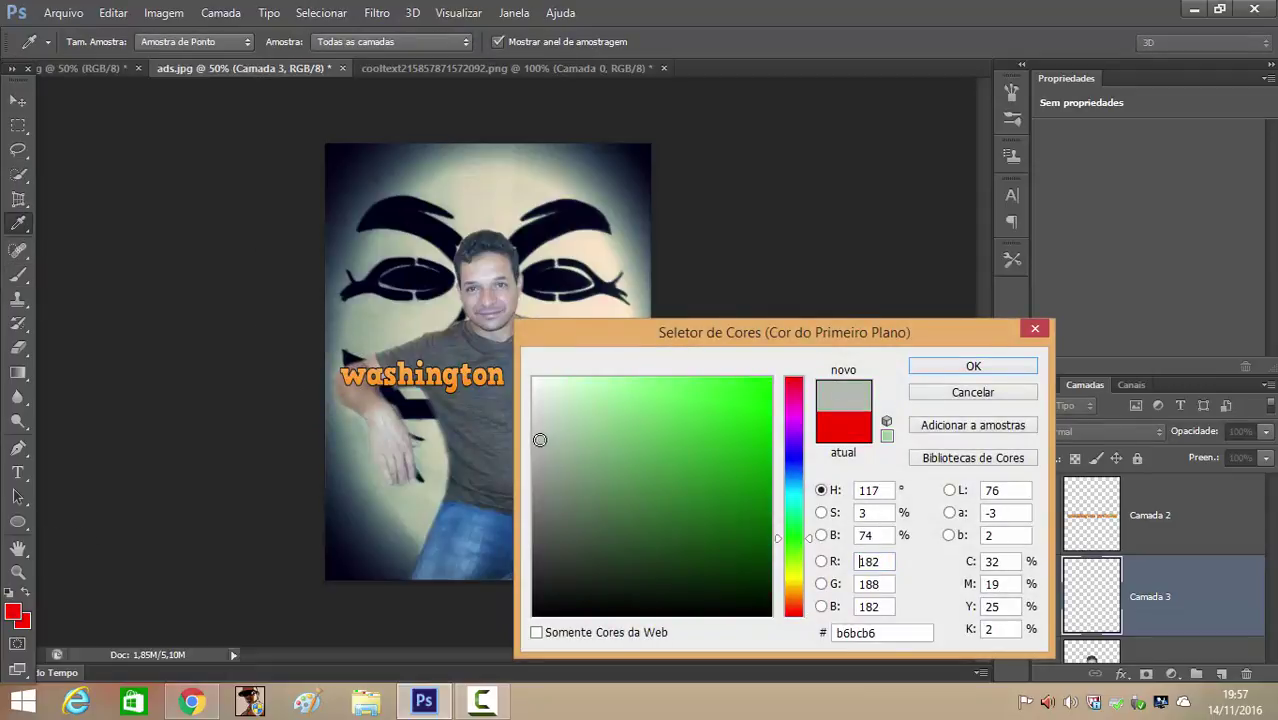
left_click(973, 366)
mouse_move(372, 376)
left_mouse_down()
mouse_move(631, 376)
mouse_move(572, 387)
mouse_move(325, 379)
mouse_move(442, 370)
mouse_move(641, 381)
left_mouse_up()
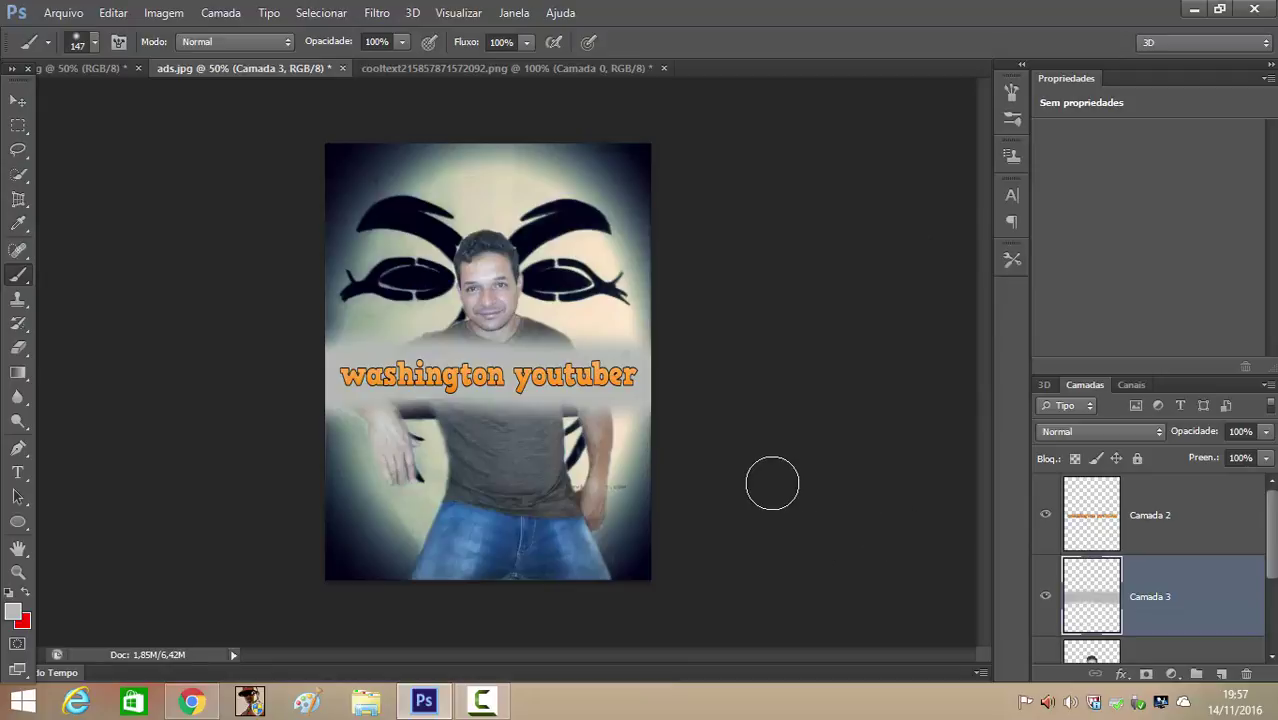
- Save the composition as ads in the Downloads folder, using an image format other than PSD and accepting the save options
left_click(63, 12)
left_click(157, 218)
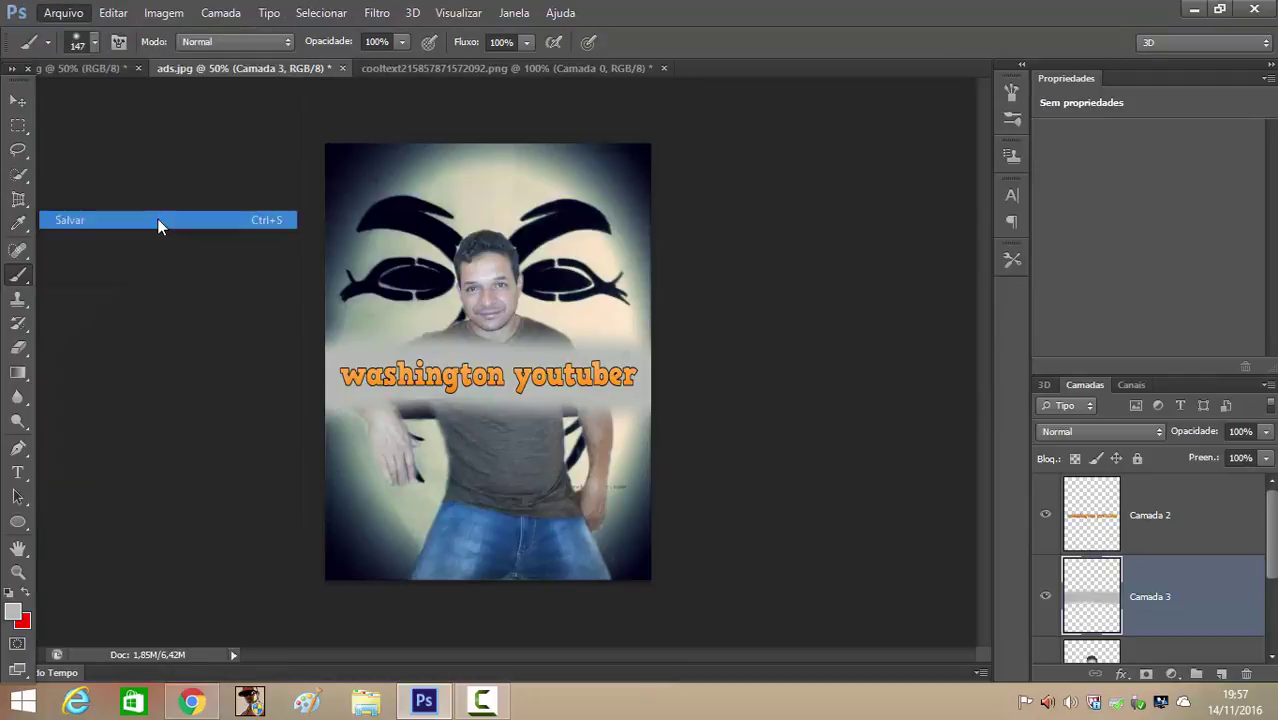
left_click(712, 440)
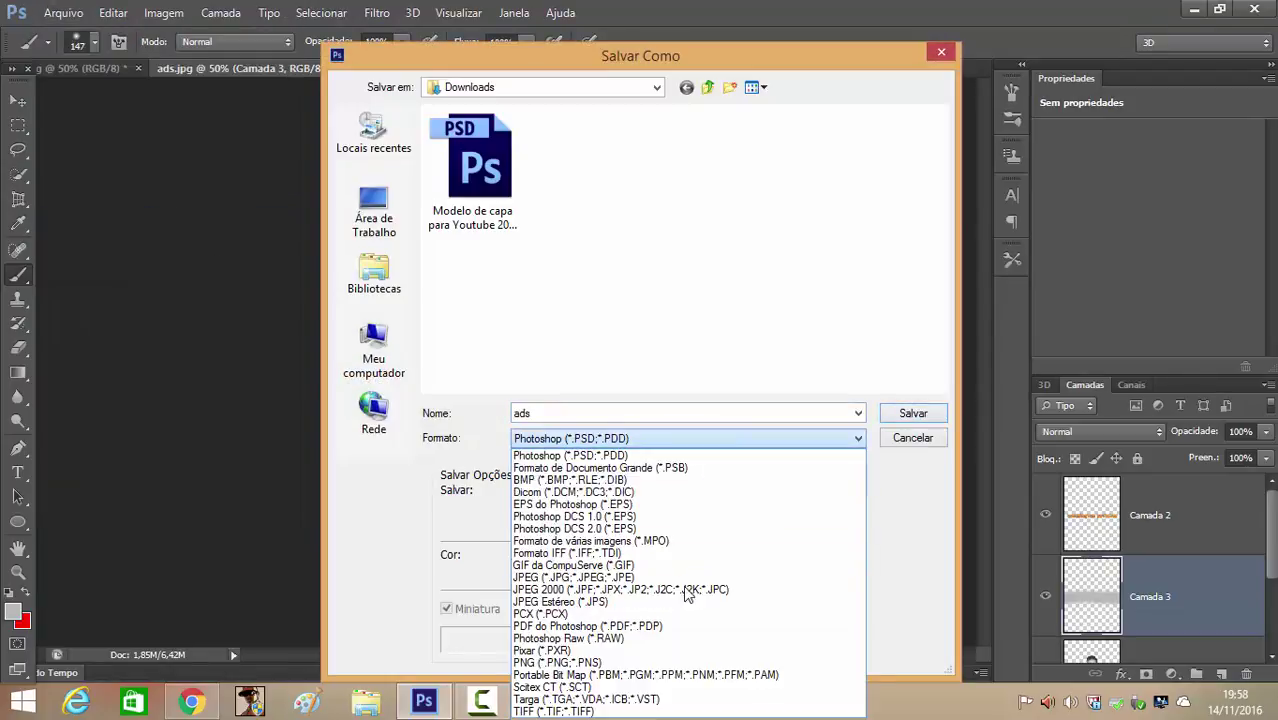
left_click(590, 568)
left_click(913, 413)
left_click(571, 277)
left_click(745, 172)
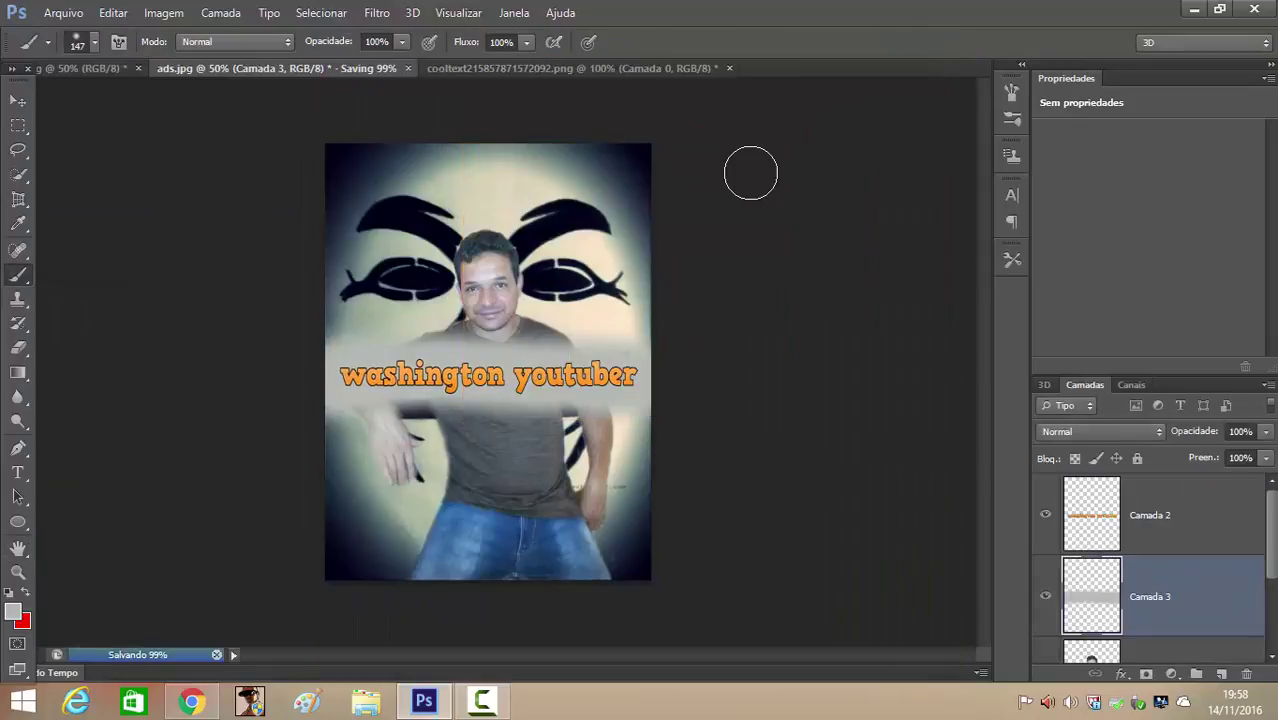